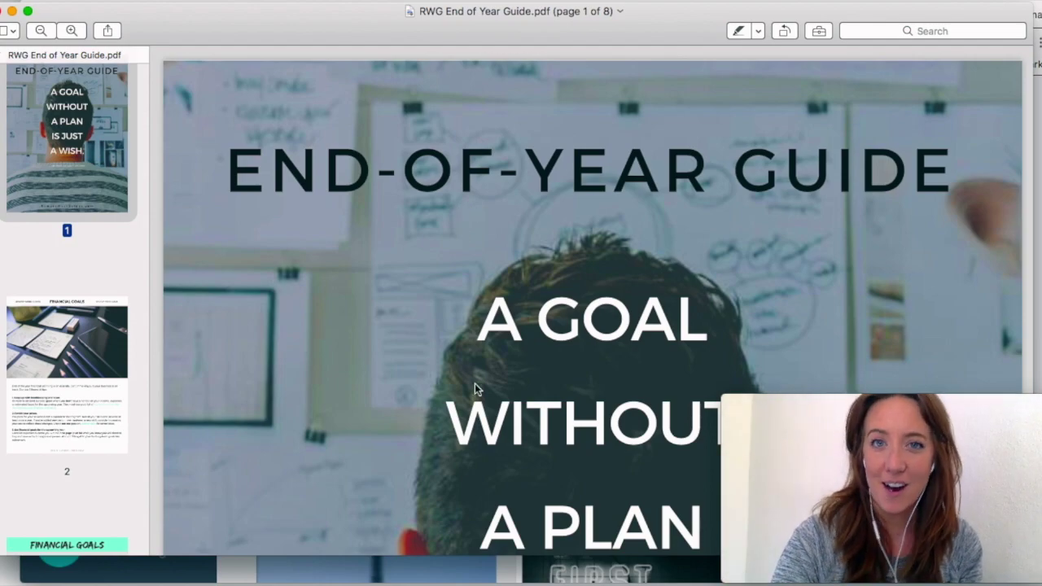
{"action": "scroll", "coordinate": [471, 420], "scroll_direction": "down", "scroll_amount": 2}
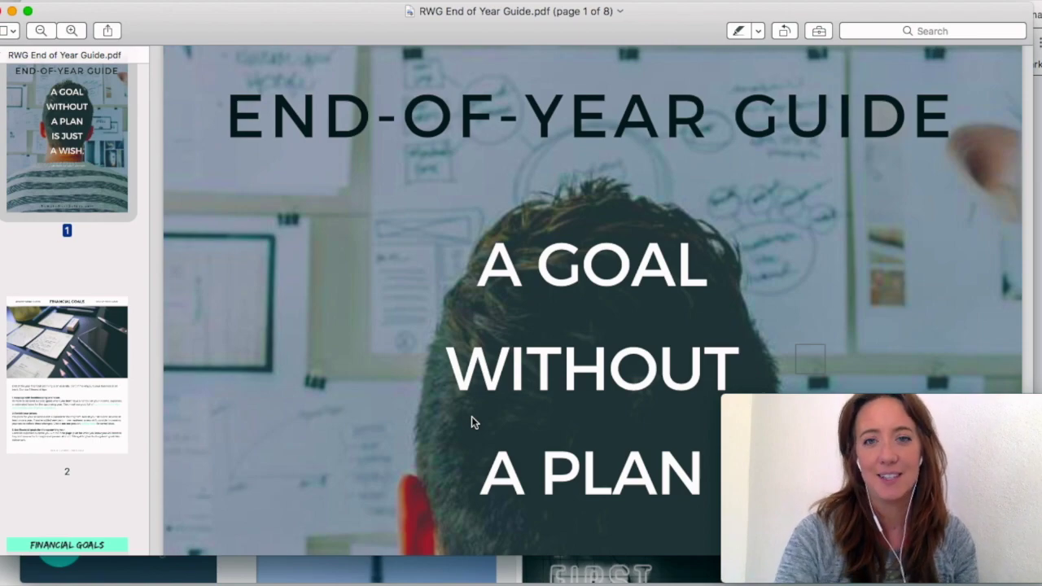
{"action": "scroll", "coordinate": [487, 423], "scroll_direction": "down", "scroll_amount": 5}
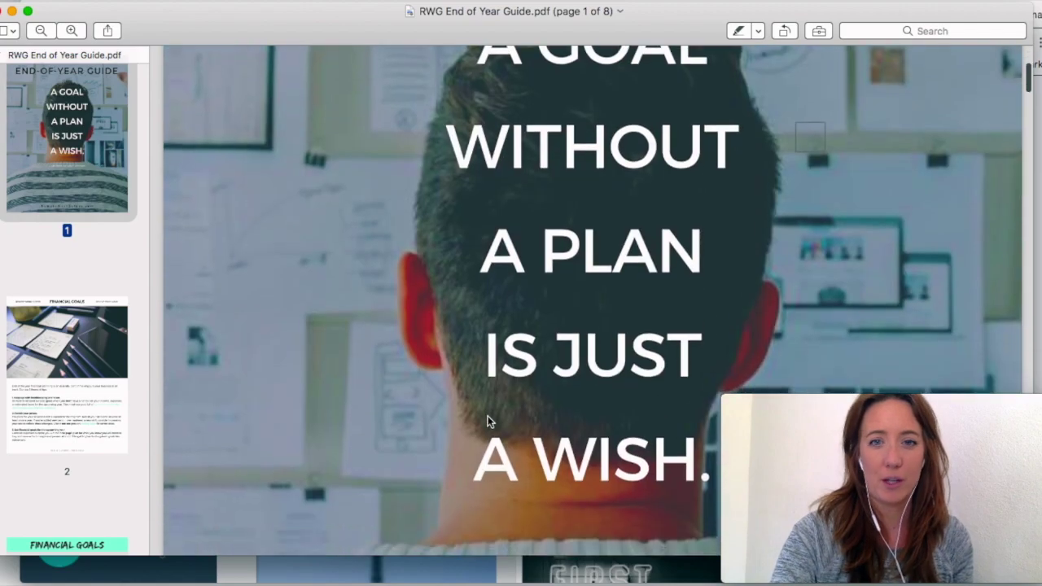
{"action": "scroll", "coordinate": [487, 416], "scroll_direction": "down", "scroll_amount": 3}
{"action": "scroll", "coordinate": [457, 339], "scroll_direction": "down", "scroll_amount": 2}
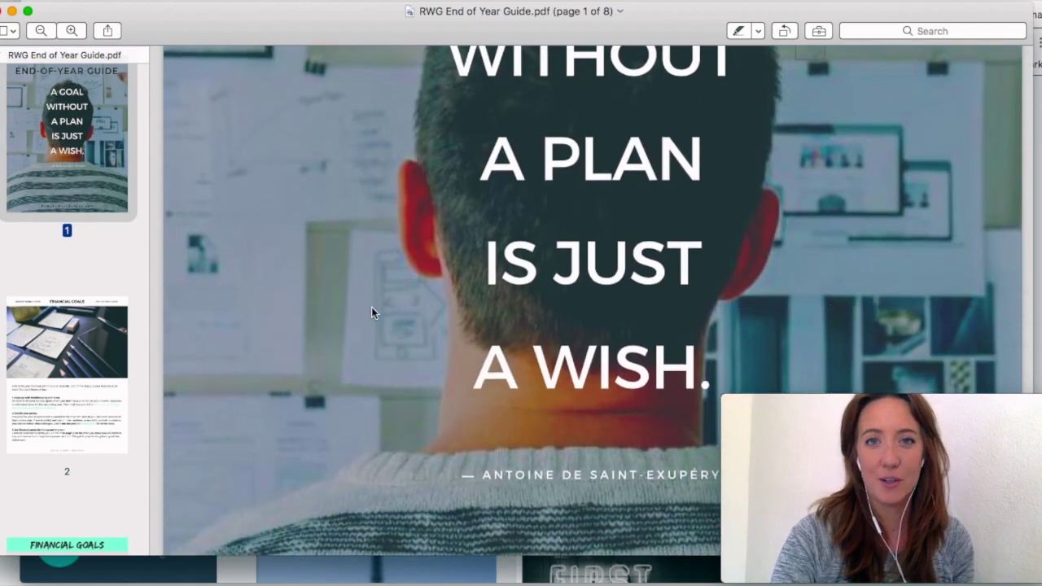
{"action": "scroll", "coordinate": [372, 306], "scroll_direction": "down", "scroll_amount": 5}
{"action": "scroll", "coordinate": [371, 307], "scroll_direction": "down", "scroll_amount": 5}
{"action": "scroll", "coordinate": [371, 307], "scroll_direction": "down", "scroll_amount": 5}
{"action": "scroll", "coordinate": [371, 306], "scroll_direction": "down", "scroll_amount": 5}
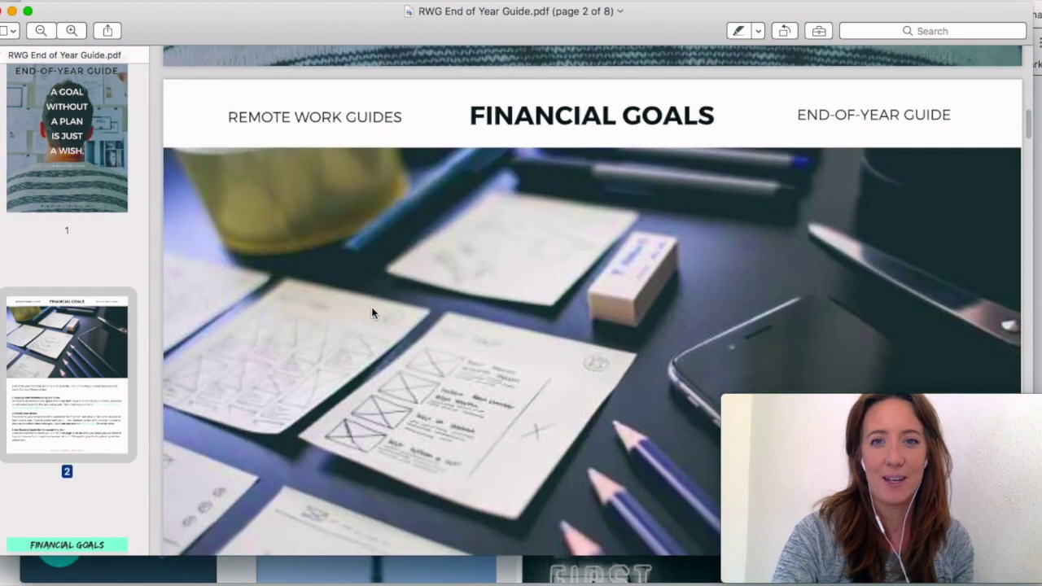
{"action": "scroll", "coordinate": [372, 307], "scroll_direction": "down", "scroll_amount": 5}
{"action": "scroll", "coordinate": [371, 307], "scroll_direction": "down", "scroll_amount": 4}
{"action": "scroll", "coordinate": [371, 307], "scroll_direction": "down", "scroll_amount": 5}
{"action": "scroll", "coordinate": [371, 306], "scroll_direction": "down", "scroll_amount": 4}
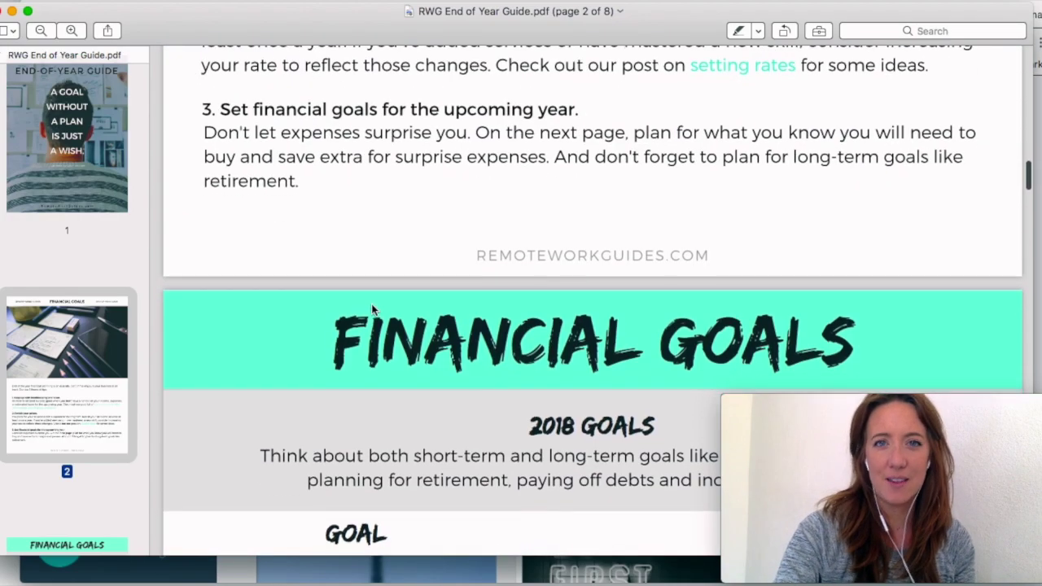
{"action": "scroll", "coordinate": [372, 307], "scroll_direction": "down", "scroll_amount": 2}
{"action": "scroll", "coordinate": [371, 309], "scroll_direction": "down", "scroll_amount": 5}
{"action": "scroll", "coordinate": [371, 309], "scroll_direction": "down", "scroll_amount": 5}
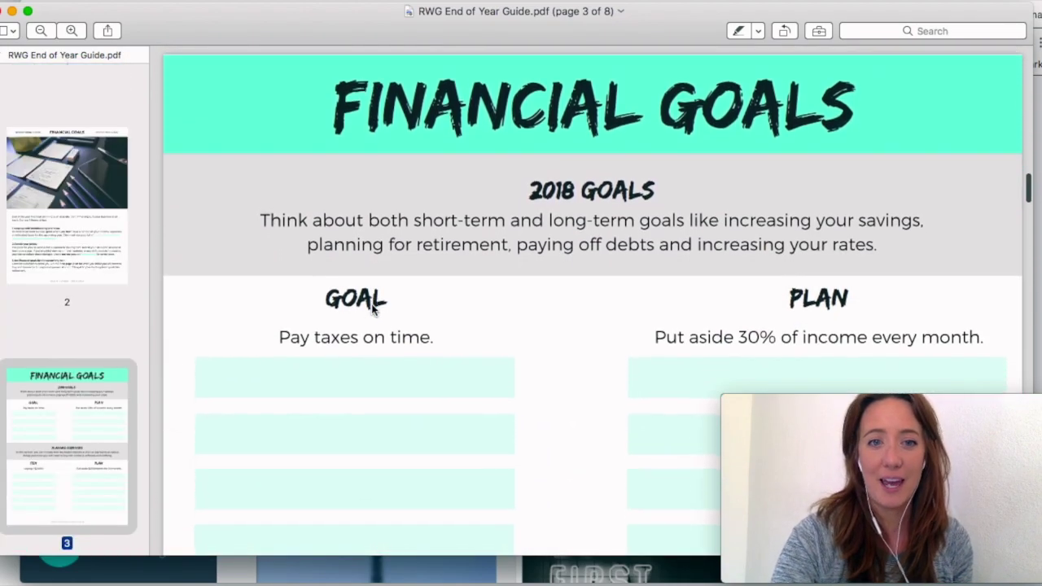
{"action": "scroll", "coordinate": [279, 410], "scroll_direction": "down", "scroll_amount": 4}
{"action": "scroll", "coordinate": [278, 410], "scroll_direction": "down", "scroll_amount": 2}
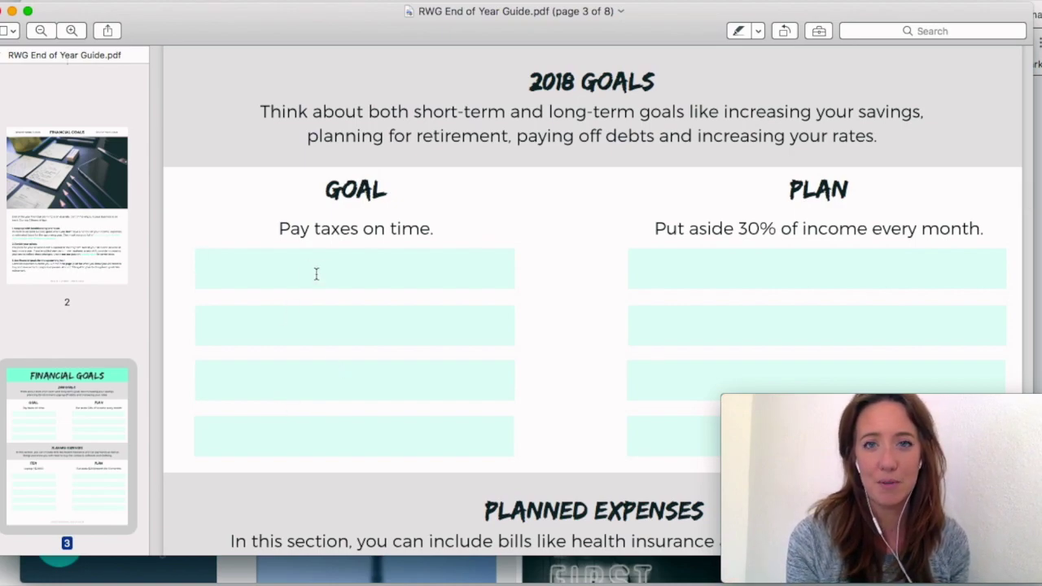
{"action": "scroll", "coordinate": [316, 274], "scroll_direction": "down", "scroll_amount": 2}
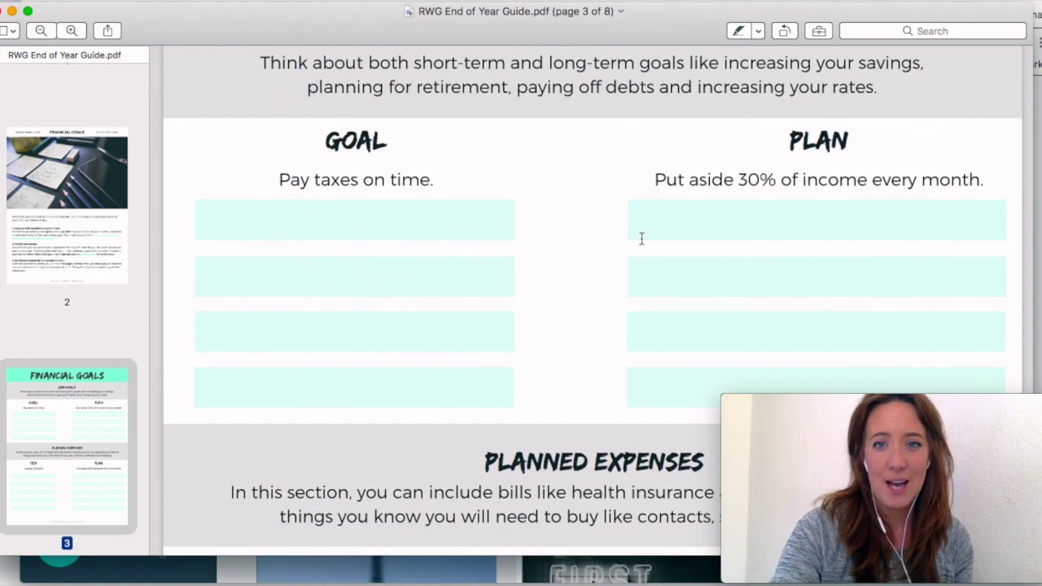
In Preview, test typing in the first PLAN field and the third item field, then switch to Chrome
{"action": "left_click", "coordinate": [700, 222]}
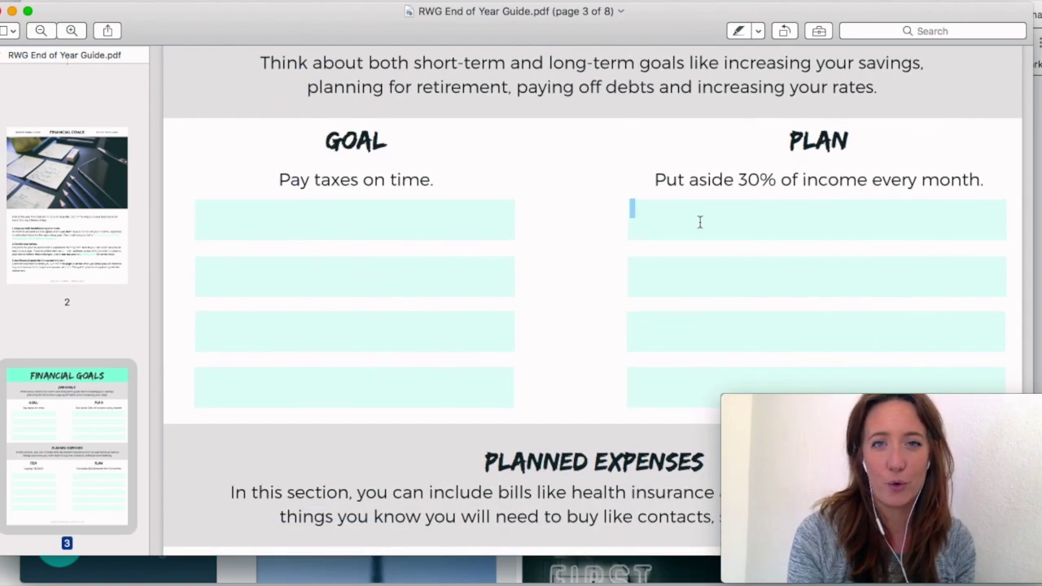
{"action": "scroll", "coordinate": [469, 321], "scroll_direction": "down", "scroll_amount": 5}
{"action": "scroll", "coordinate": [469, 321], "scroll_direction": "down", "scroll_amount": 5}
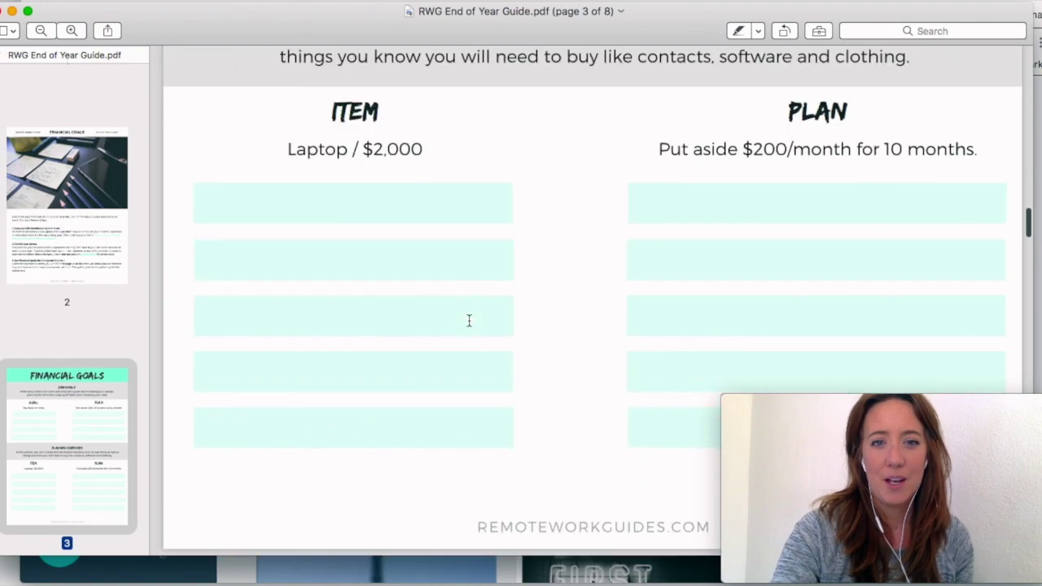
{"action": "scroll", "coordinate": [346, 238], "scroll_direction": "down", "scroll_amount": 2}
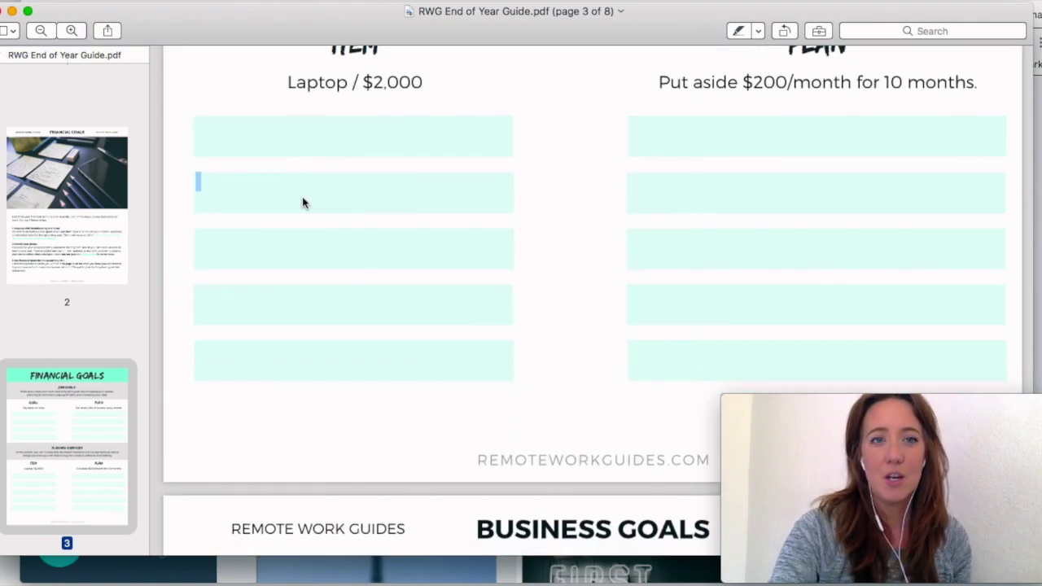
{"action": "left_click", "coordinate": [310, 247]}
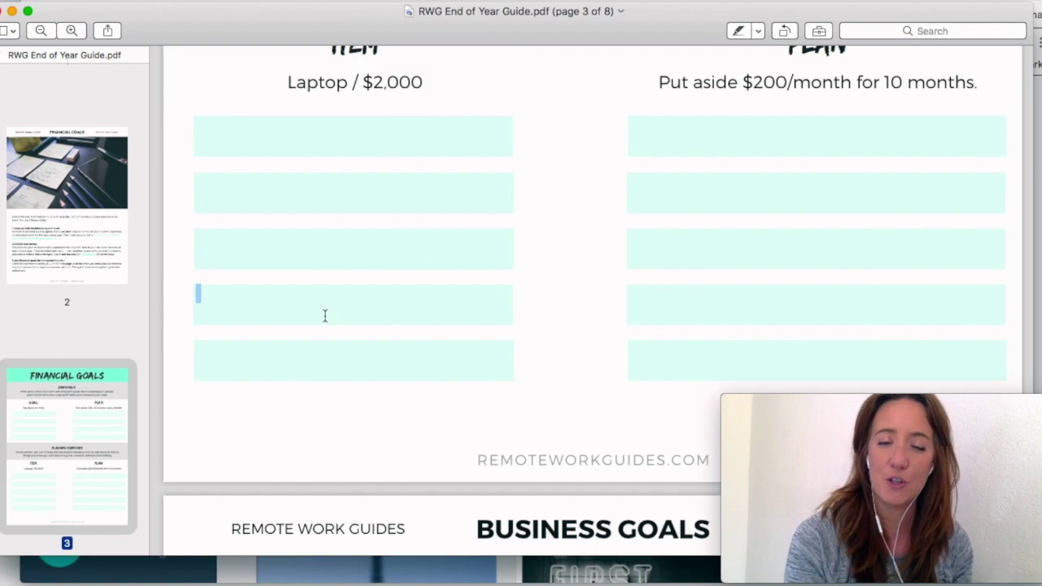
{"action": "scroll", "coordinate": [422, 325], "scroll_direction": "down", "scroll_amount": 5}
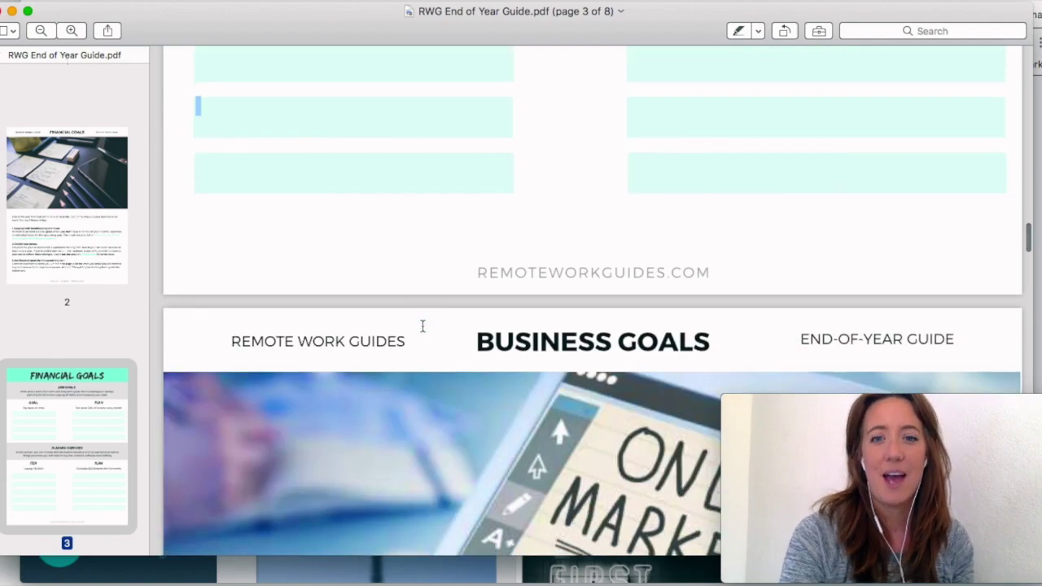
{"action": "scroll", "coordinate": [423, 325], "scroll_direction": "down", "scroll_amount": 3}
{"action": "scroll", "coordinate": [422, 325], "scroll_direction": "down", "scroll_amount": 5}
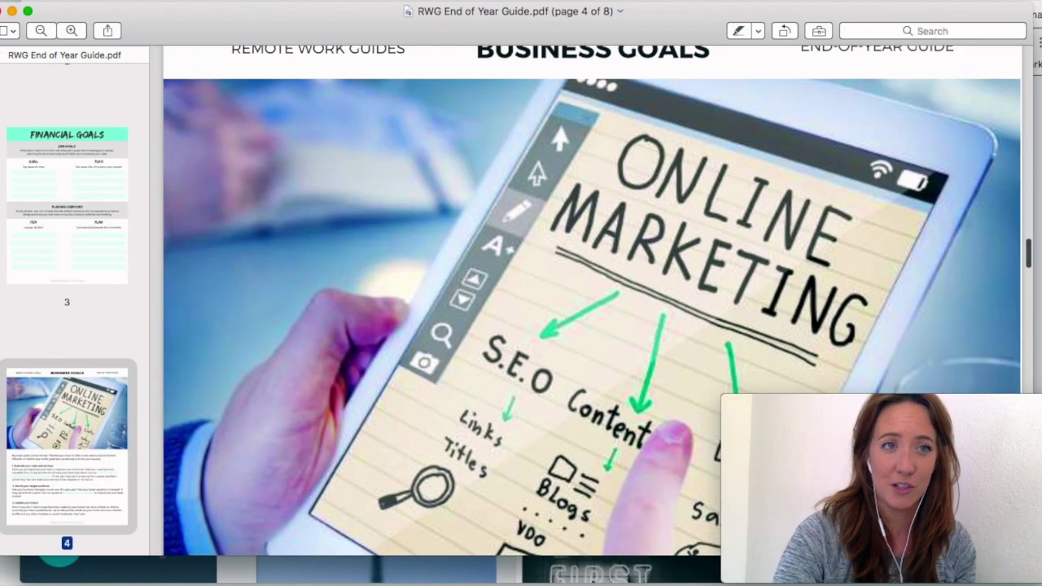
{"action": "key", "text": "super+Tab"}
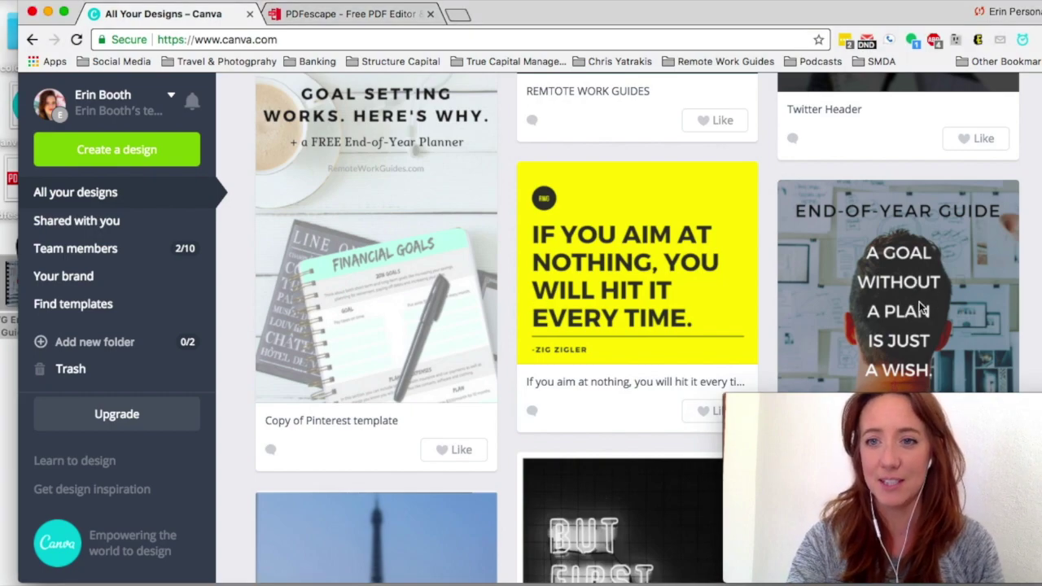
Open the End-of-Year Guide thumbnail from All your designs
{"action": "mouse_move", "coordinate": [636, 262]}
{"action": "left_click", "coordinate": [907, 276]}
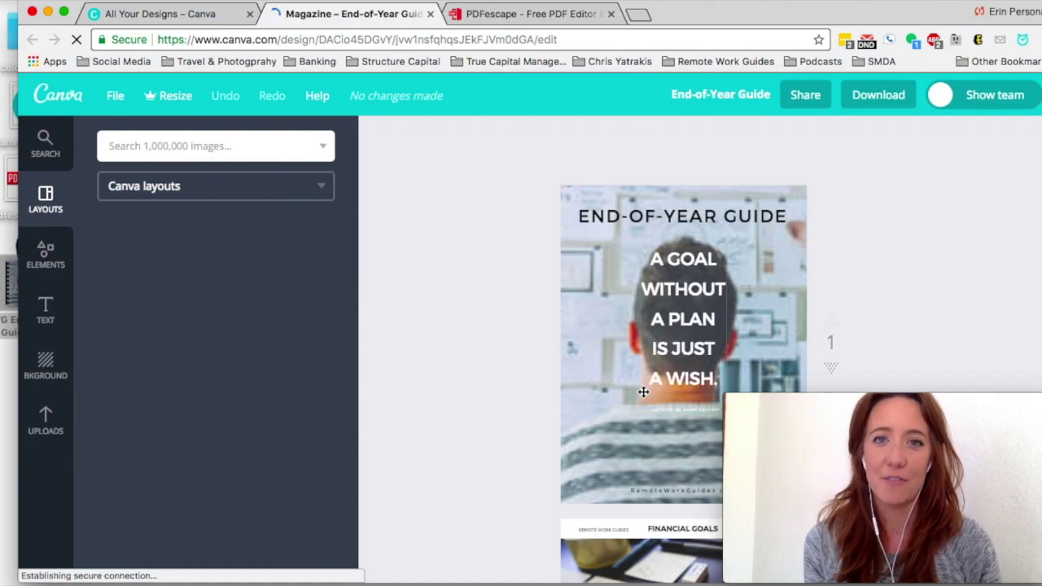
{"action": "scroll", "coordinate": [643, 391], "scroll_direction": "down", "scroll_amount": 3}
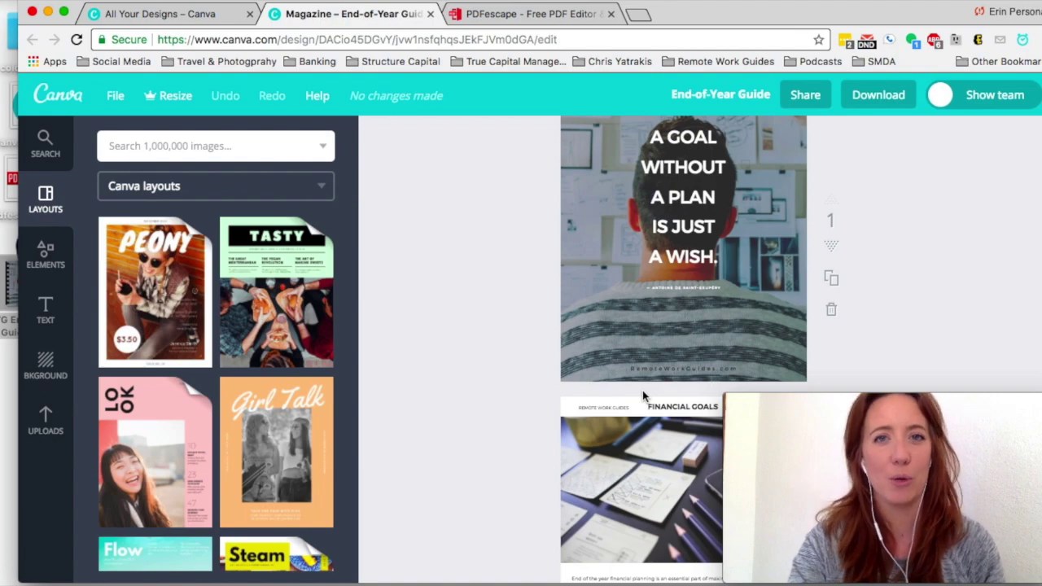
{"action": "scroll", "coordinate": [620, 361], "scroll_direction": "down", "scroll_amount": 4}
{"action": "scroll", "coordinate": [524, 367], "scroll_direction": "down", "scroll_amount": 3}
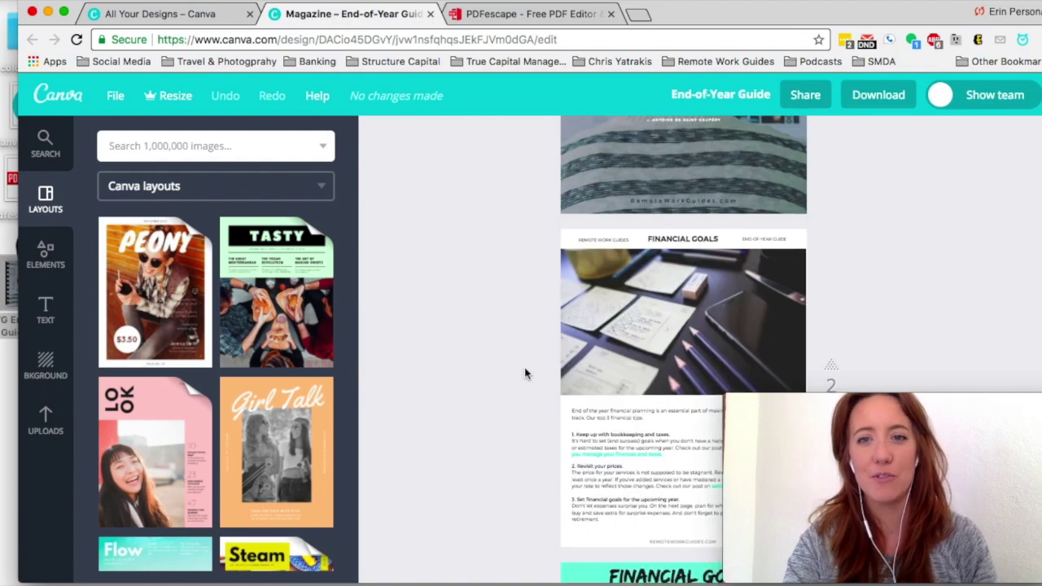
{"action": "scroll", "coordinate": [524, 367], "scroll_direction": "down", "scroll_amount": 3}
{"action": "scroll", "coordinate": [524, 367], "scroll_direction": "down", "scroll_amount": 3}
{"action": "scroll", "coordinate": [524, 373], "scroll_direction": "down", "scroll_amount": 4}
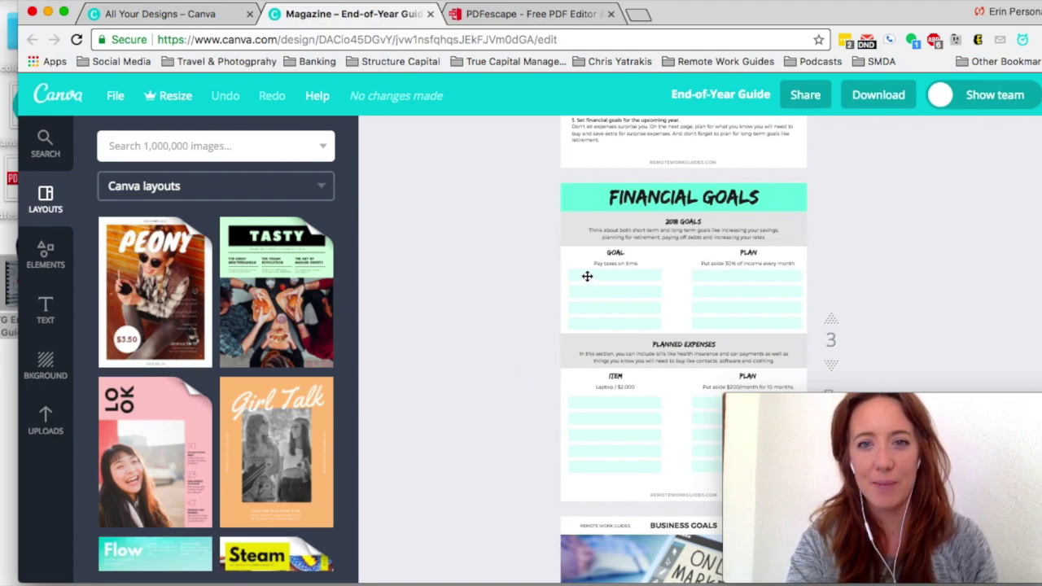
Select the first GOAL answer box on page 3, Financial Goals
{"action": "left_click", "coordinate": [589, 278]}
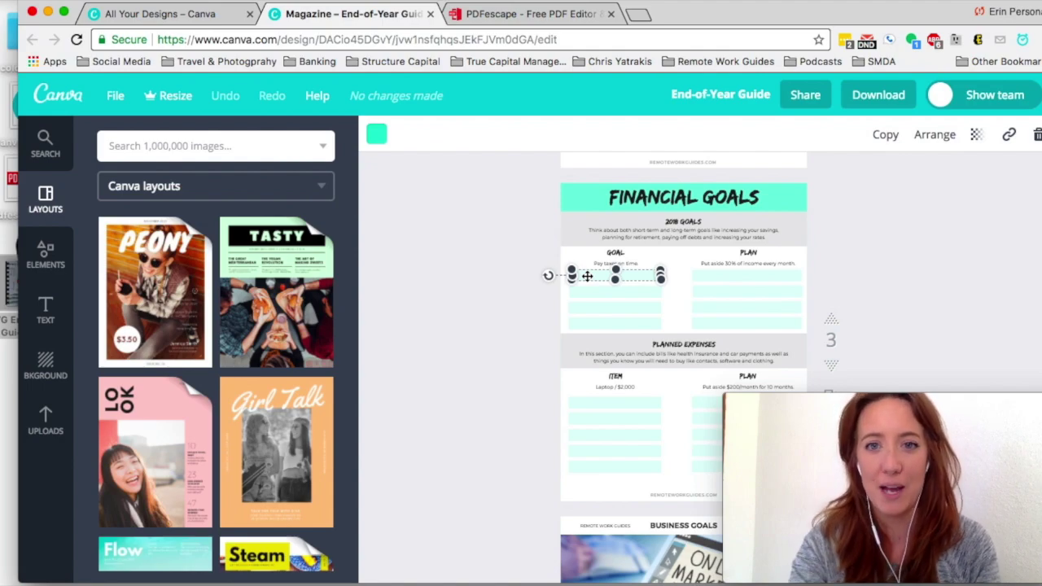
Add a square from Elements > Shapes and stretch it into a thin bar across the first GOAL/PLAN row
{"action": "left_click", "coordinate": [45, 254]}
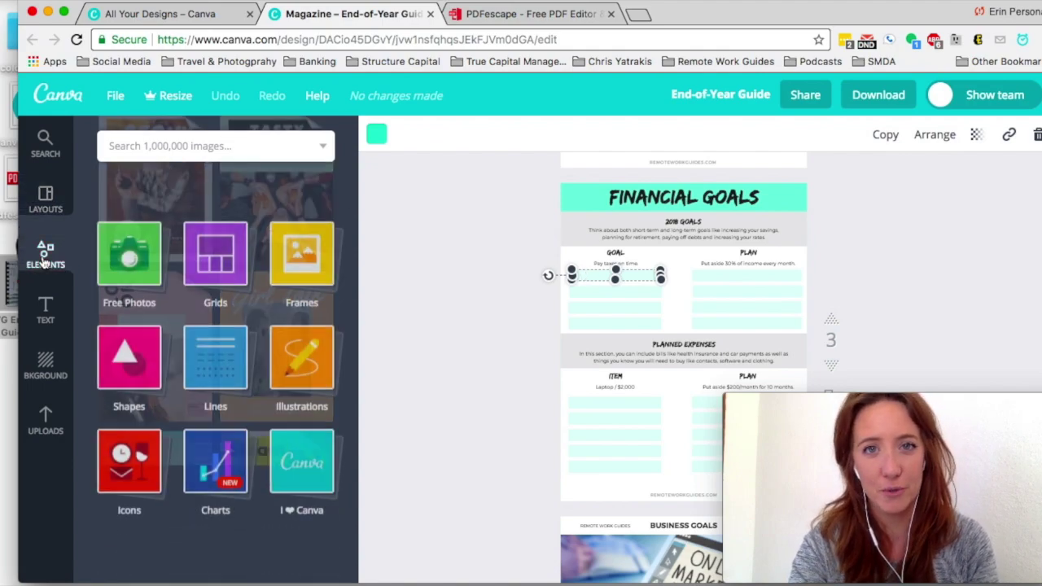
{"action": "left_click", "coordinate": [122, 326]}
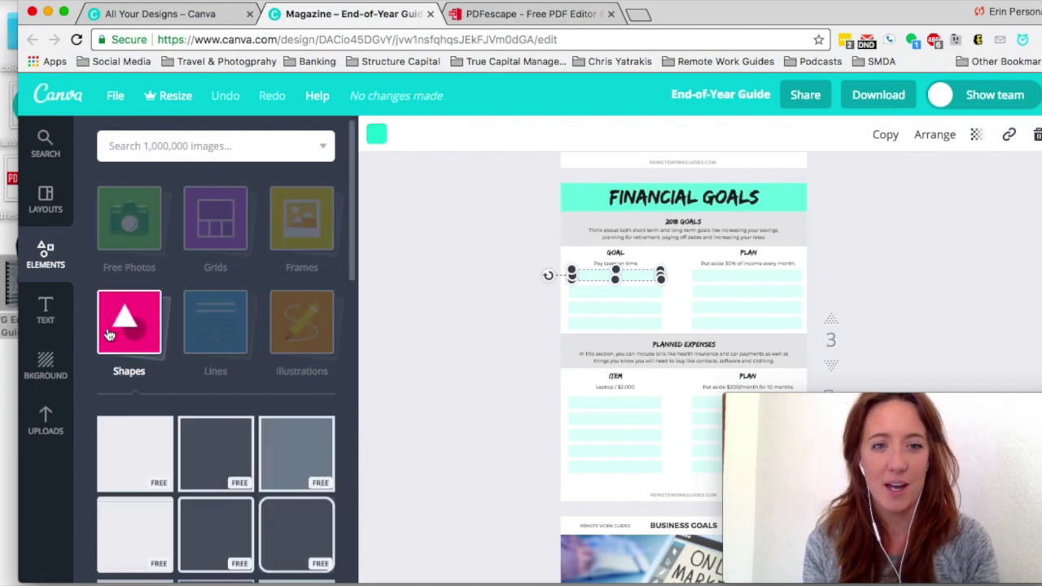
{"action": "scroll", "coordinate": [134, 412], "scroll_direction": "down", "scroll_amount": 1}
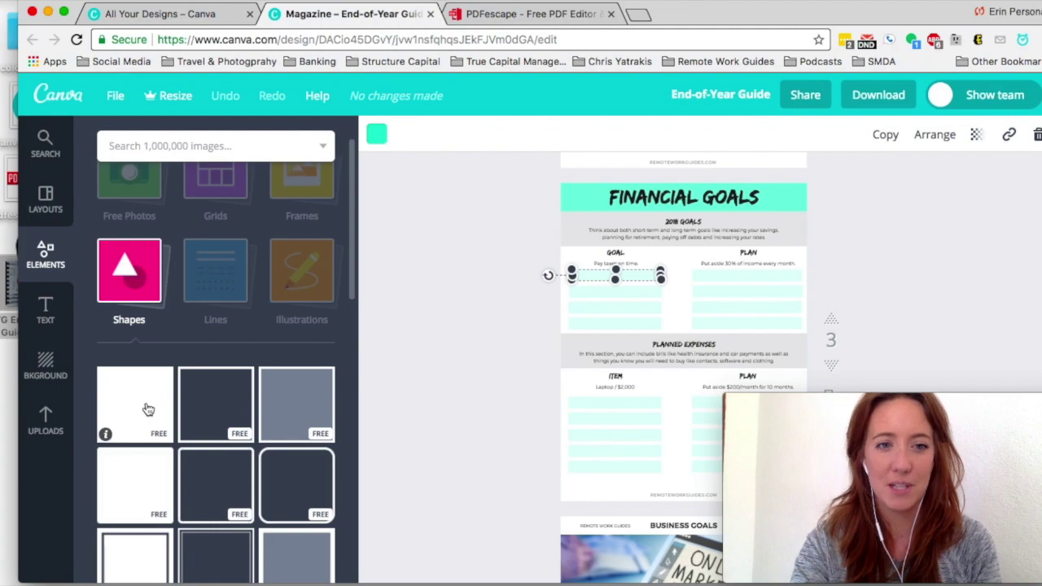
{"action": "left_click", "coordinate": [149, 409]}
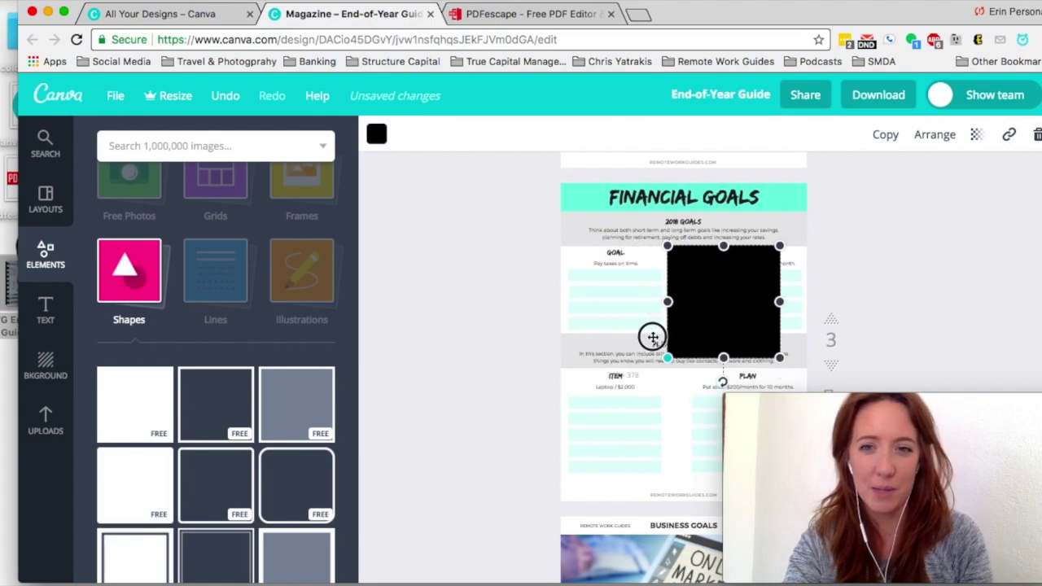
{"action": "left_click_drag", "start_coordinate": [589, 437], "coordinate": [725, 298]}
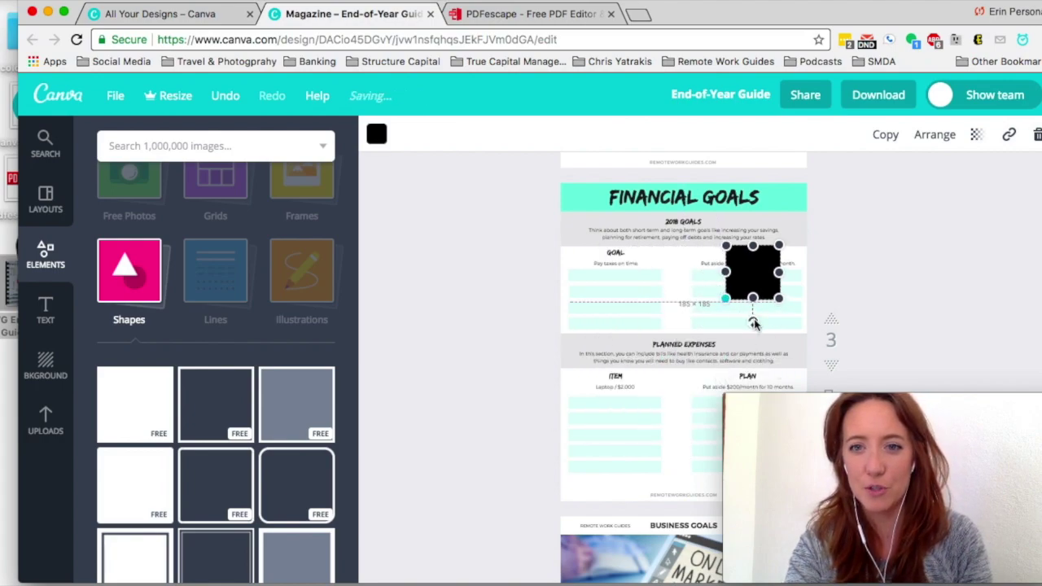
{"action": "left_click_drag", "start_coordinate": [750, 320], "coordinate": [801, 273]}
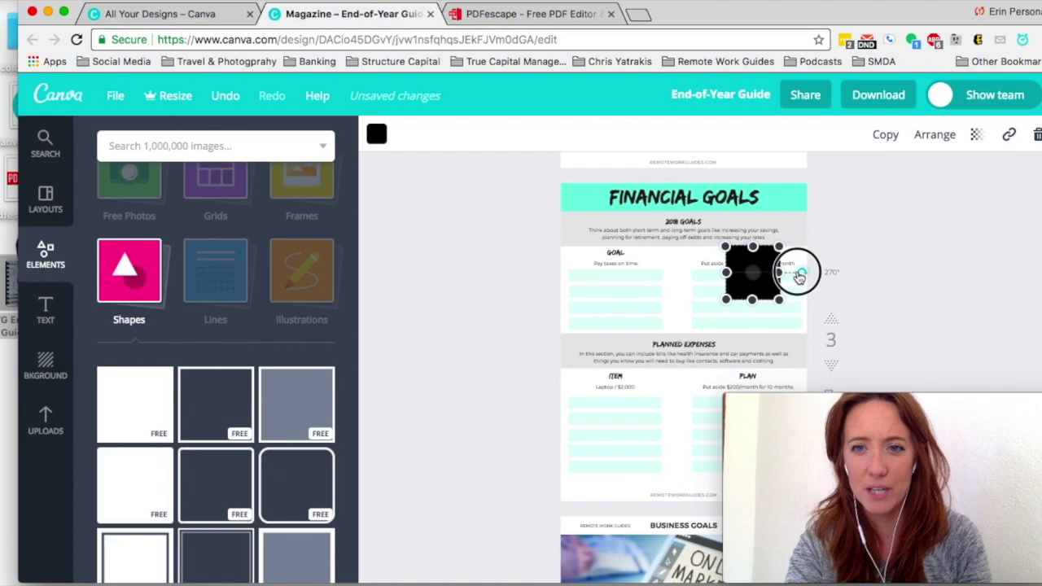
{"action": "left_click_drag", "start_coordinate": [727, 273], "coordinate": [618, 272]}
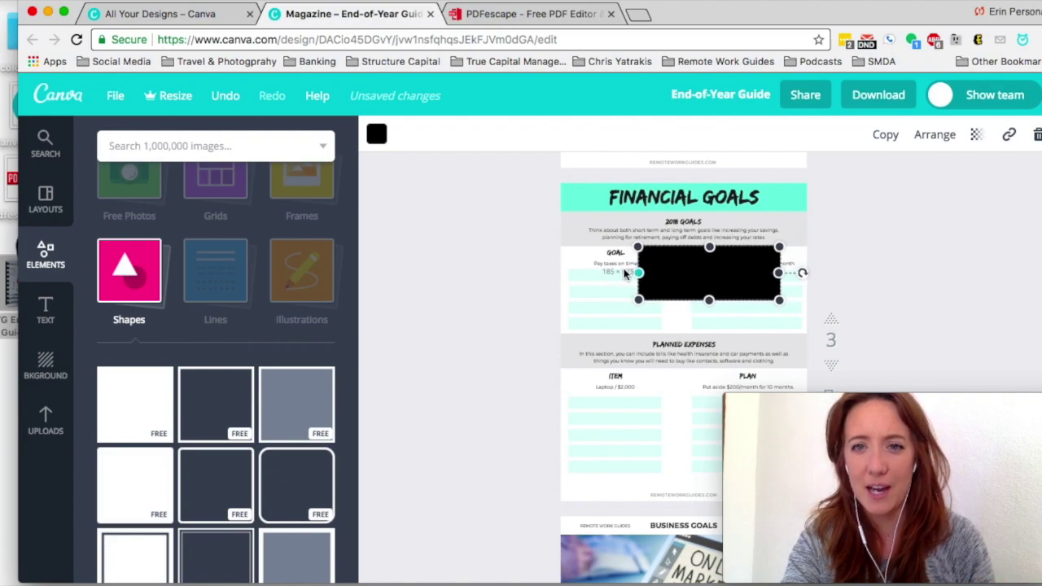
{"action": "left_click_drag", "start_coordinate": [698, 246], "coordinate": [702, 286]}
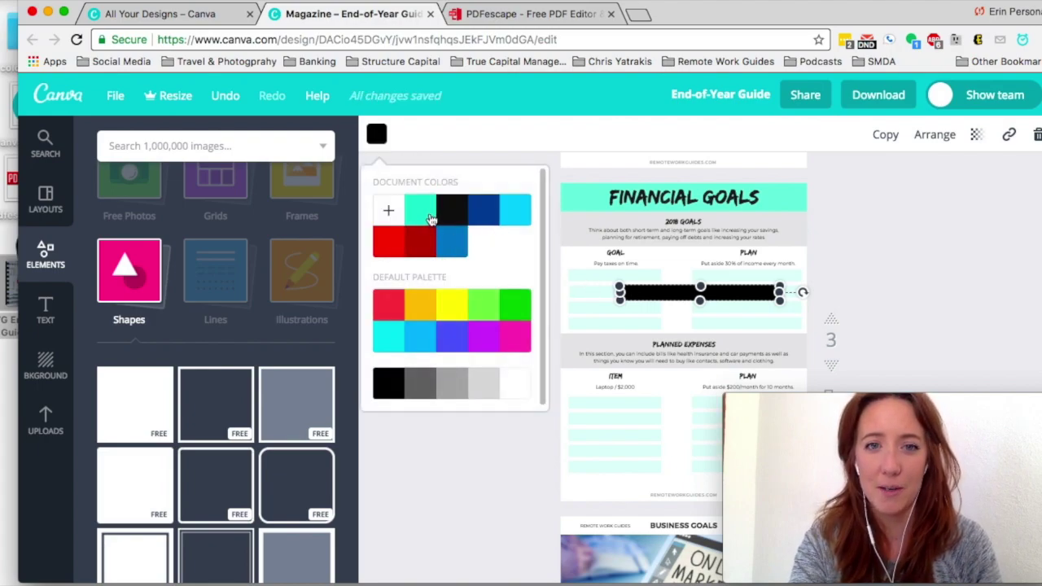
Recolor the bar teal and lower its transparency to about 19
{"action": "left_click", "coordinate": [425, 213]}
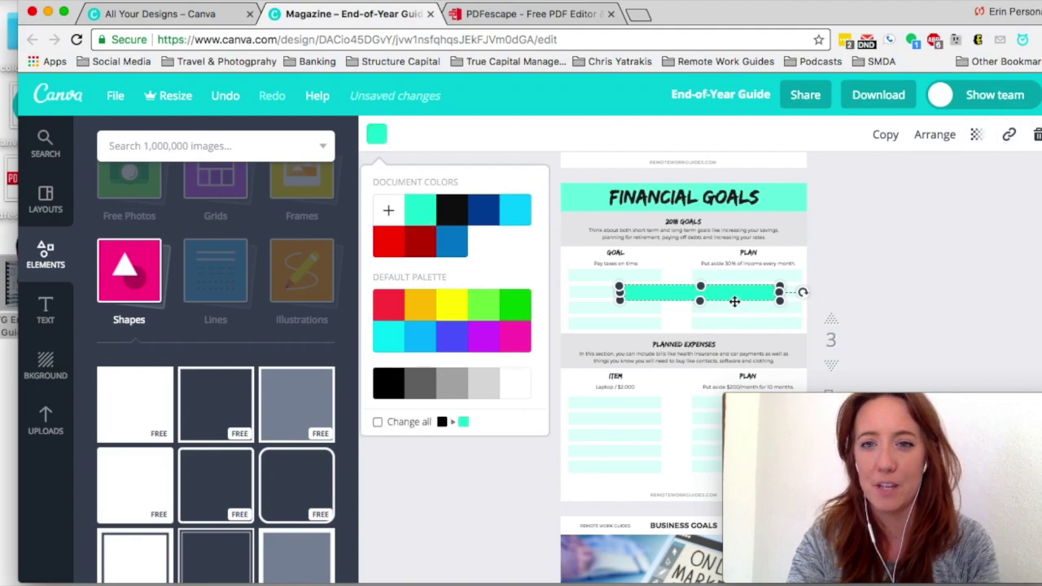
{"action": "left_click", "coordinate": [775, 307]}
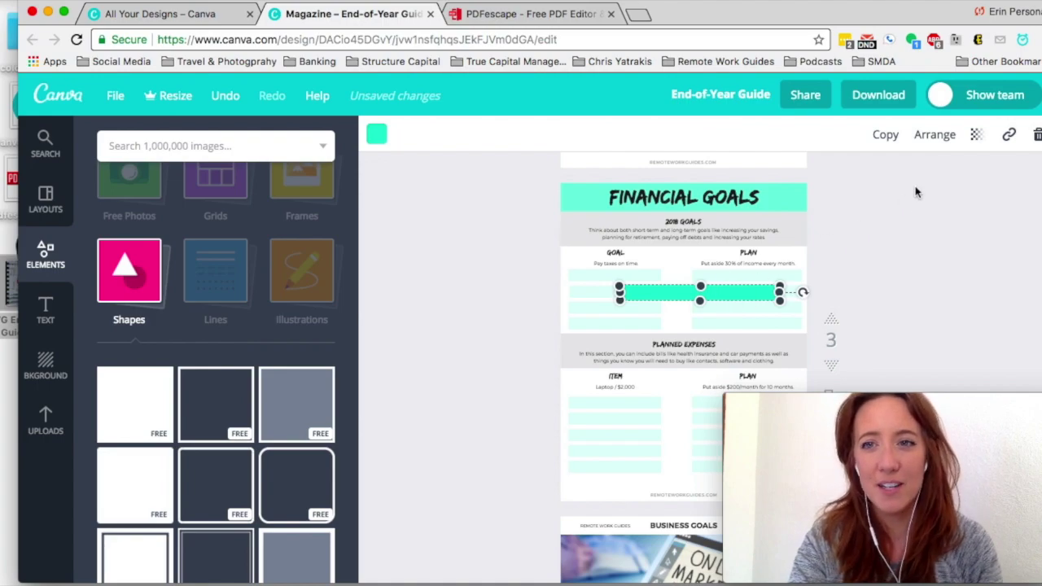
{"action": "left_click", "coordinate": [975, 135]}
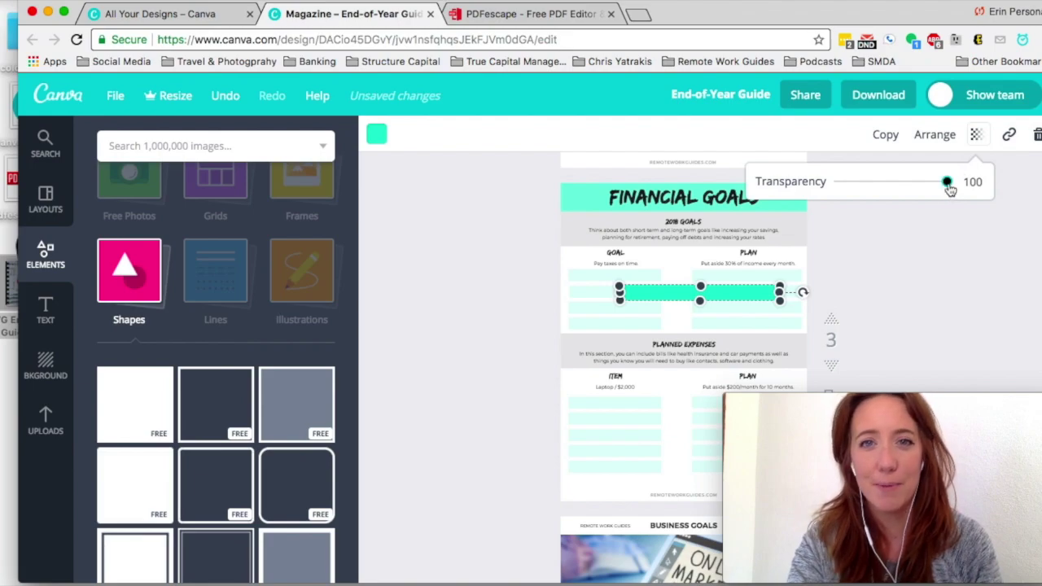
{"action": "mouse_move", "coordinate": [946, 182]}
{"action": "left_mouse_down"}
{"action": "mouse_move", "coordinate": [850, 188]}
{"action": "mouse_move", "coordinate": [861, 189]}
{"action": "left_mouse_up"}
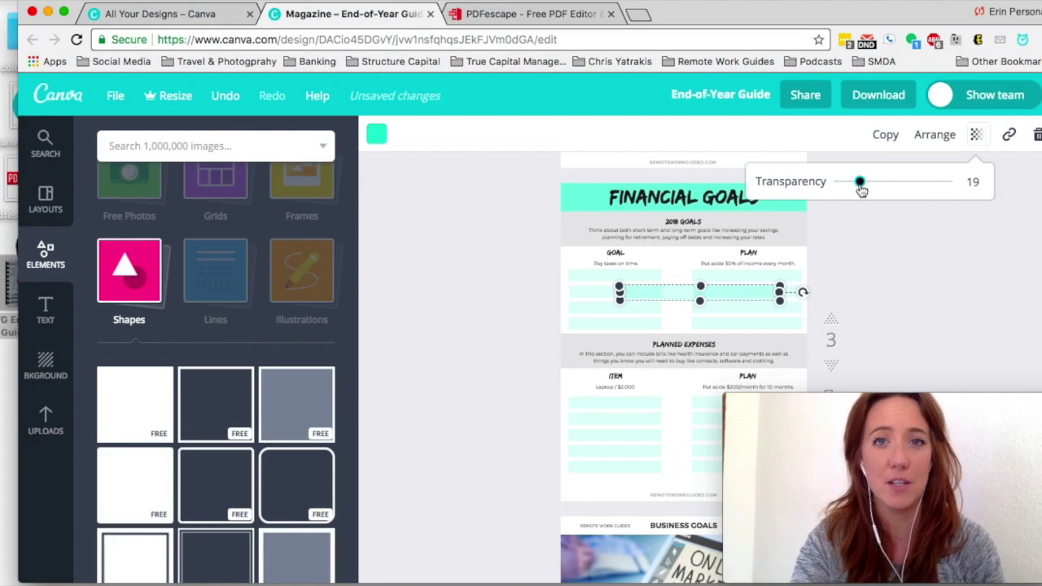
{"action": "left_click", "coordinate": [906, 251]}
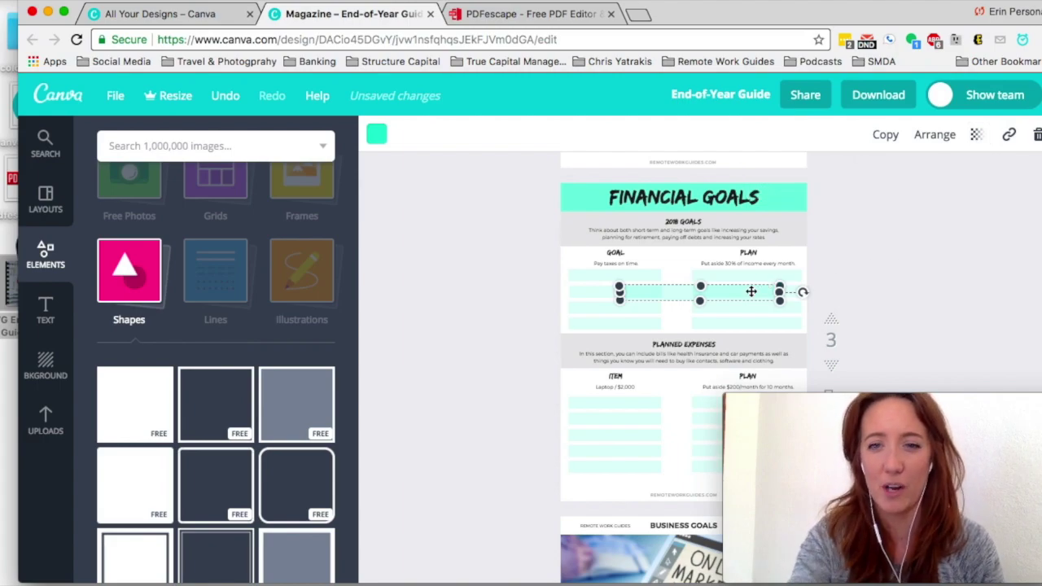
{"action": "left_click", "coordinate": [751, 292]}
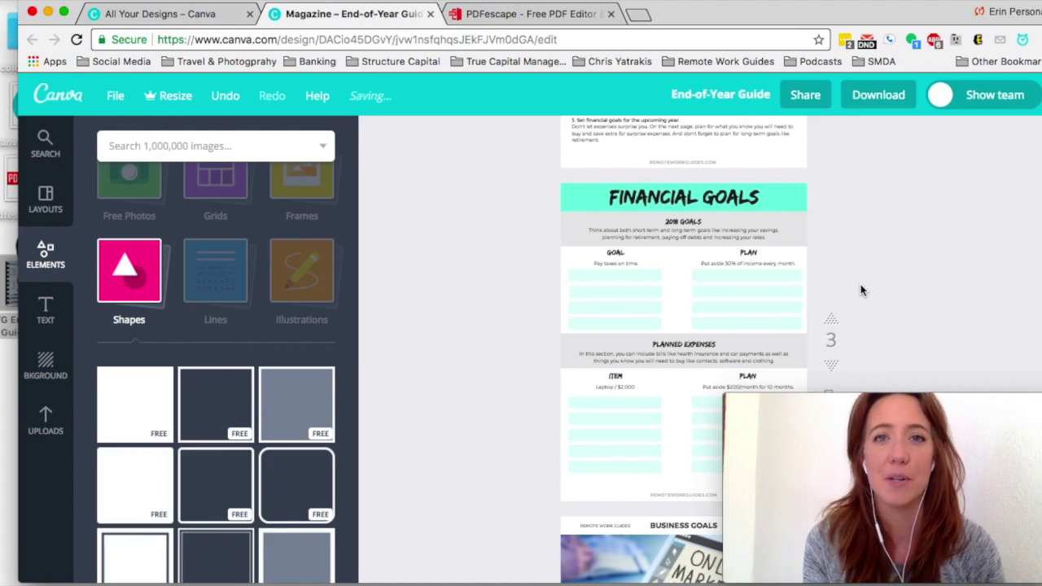
Download all pages as PDF - Print and drag End-of-Year Guide.pdf to the desktop
{"action": "left_click", "coordinate": [878, 95]}
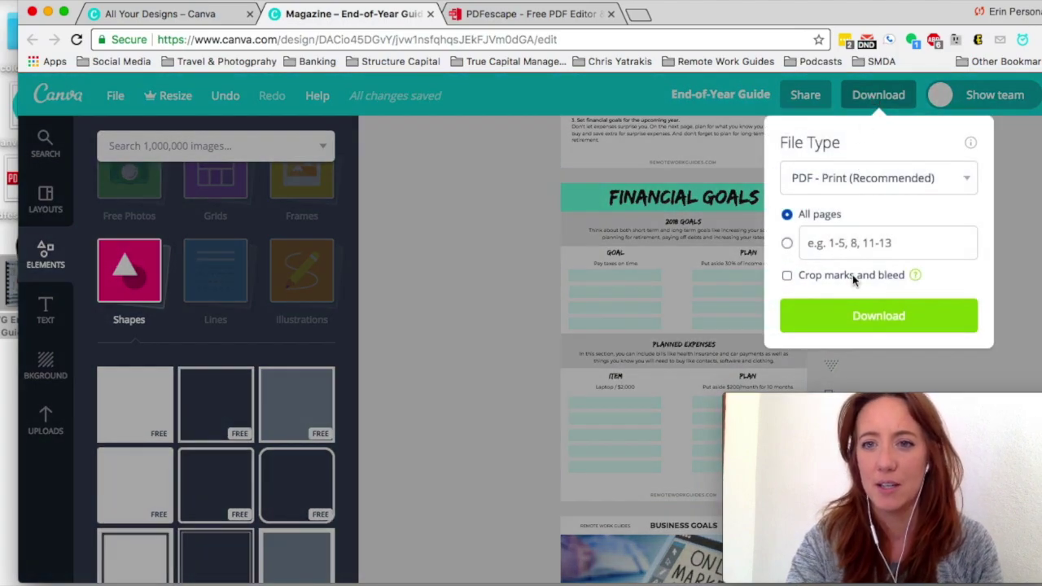
{"action": "left_click", "coordinate": [851, 315]}
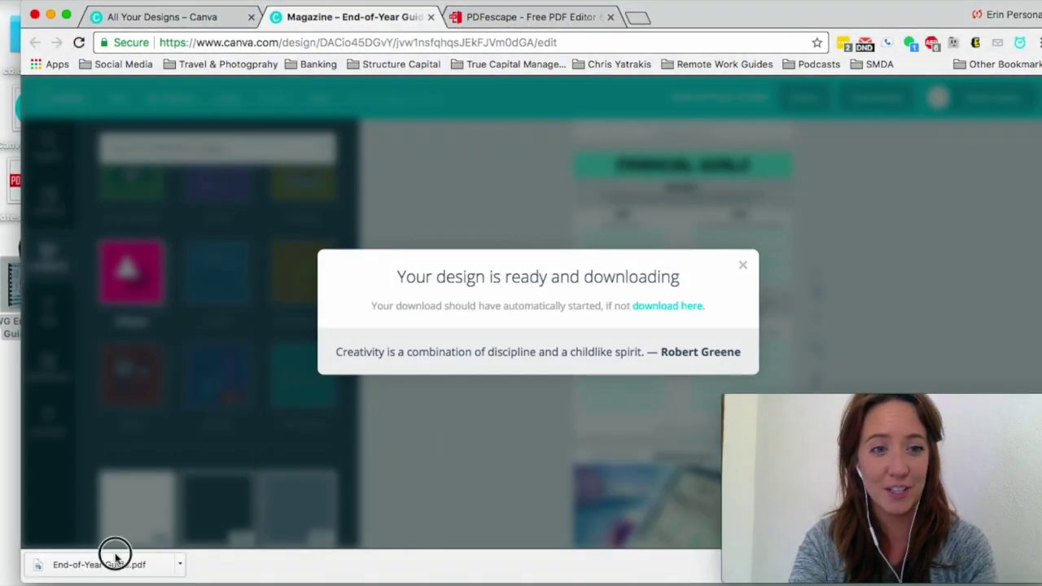
{"action": "mouse_move", "coordinate": [114, 564]}
{"action": "left_mouse_down"}
{"action": "mouse_move", "coordinate": [12, 456]}
{"action": "mouse_move", "coordinate": [20, 427]}
{"action": "left_mouse_up"}
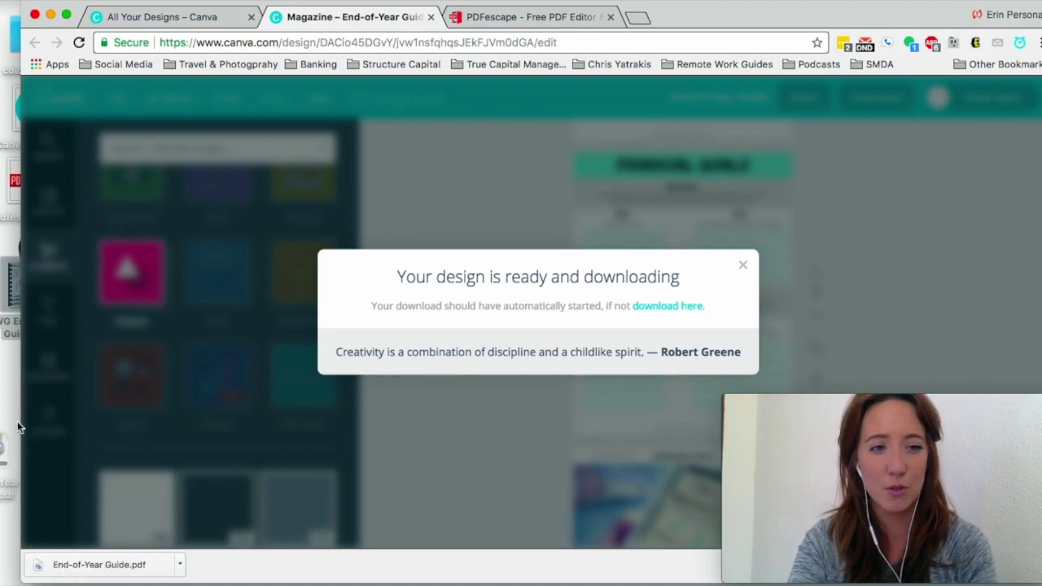
Close both Canva tabs, leaving the PDFescape site open
{"action": "left_click", "coordinate": [505, 16]}
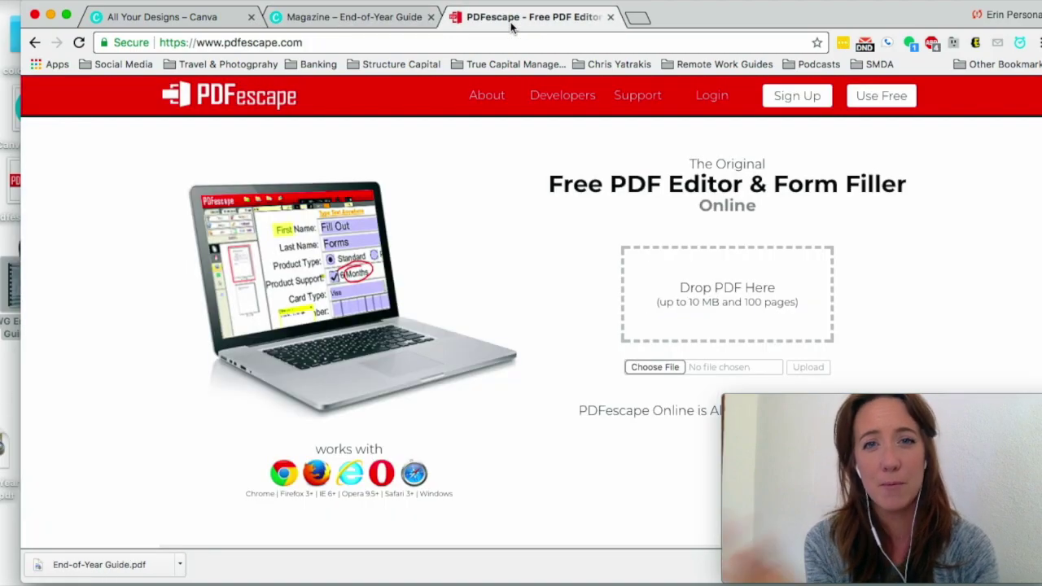
{"action": "left_click", "coordinate": [391, 16]}
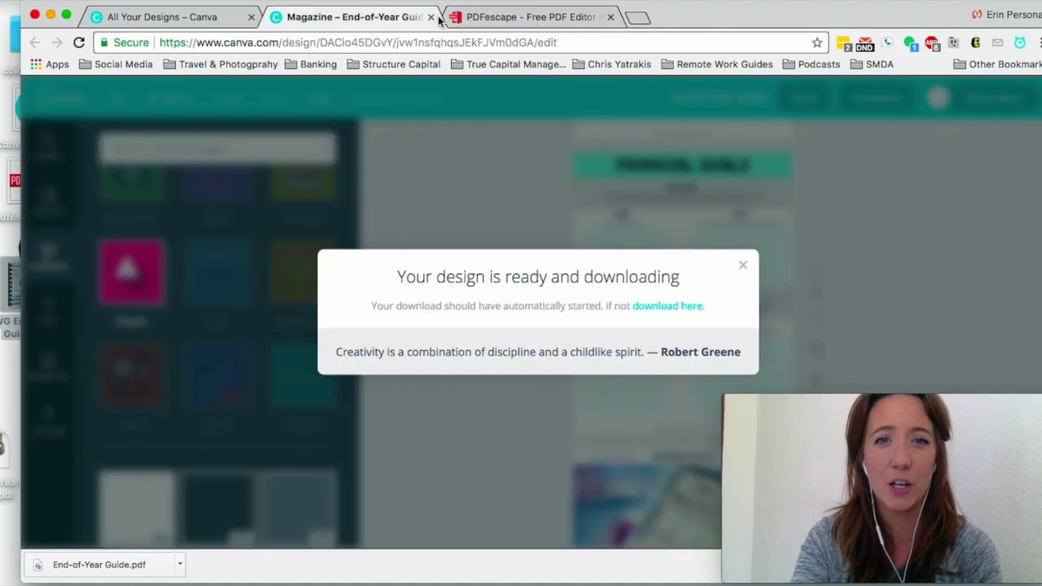
{"action": "left_click", "coordinate": [430, 18]}
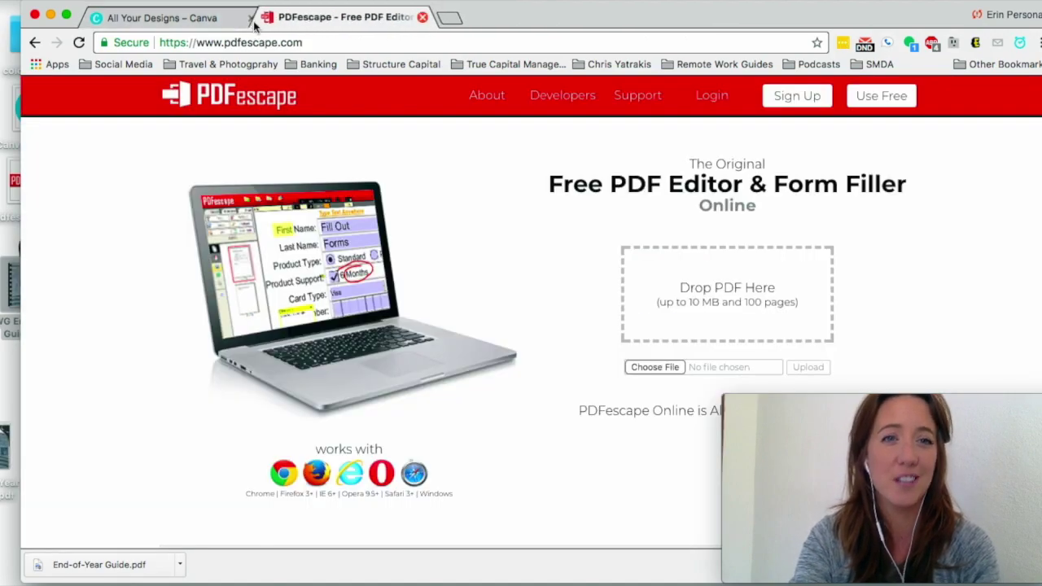
{"action": "left_click", "coordinate": [251, 18]}
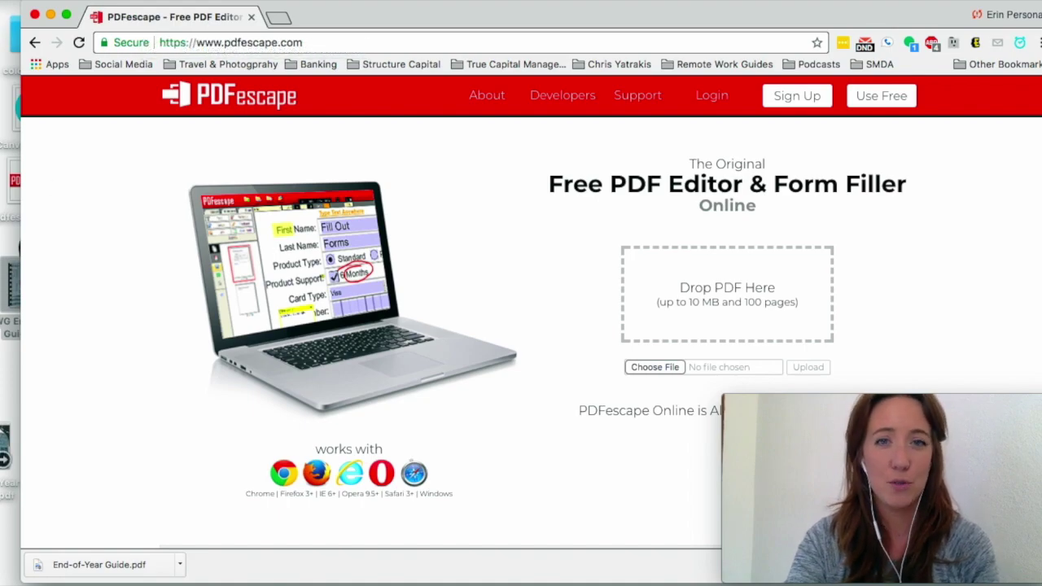
Drop End-of-Year Guide.pdf onto PDFescape and dismiss the 10 MB size-limit notice
{"action": "left_click_drag", "start_coordinate": [10, 285], "coordinate": [705, 289]}
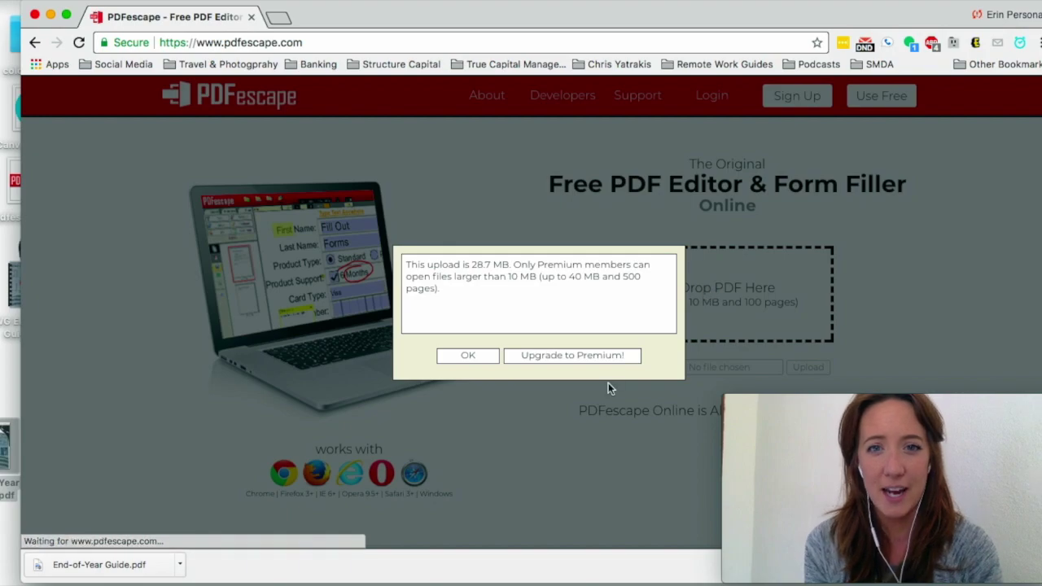
{"action": "left_click", "coordinate": [477, 361]}
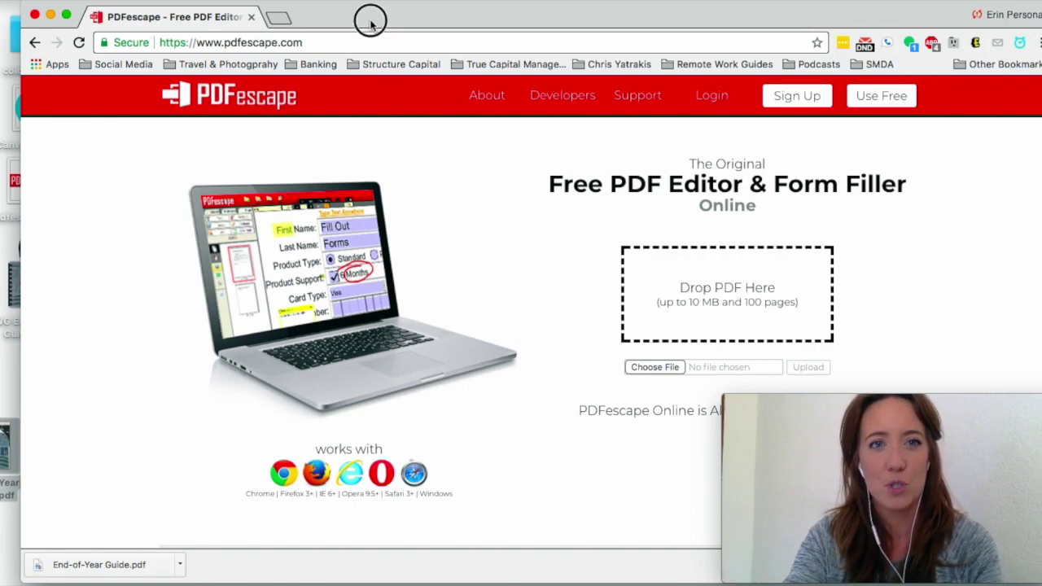
{"action": "left_click_drag", "start_coordinate": [370, 17], "coordinate": [395, 20]}
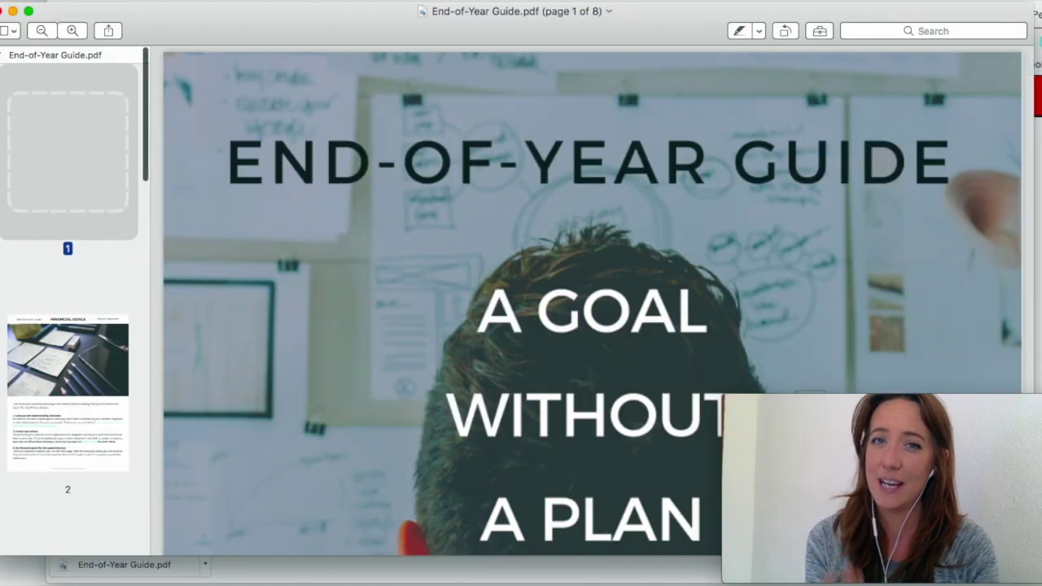
{"action": "scroll", "coordinate": [361, 319], "scroll_direction": "down", "scroll_amount": 5}
{"action": "scroll", "coordinate": [361, 319], "scroll_direction": "down", "scroll_amount": 5}
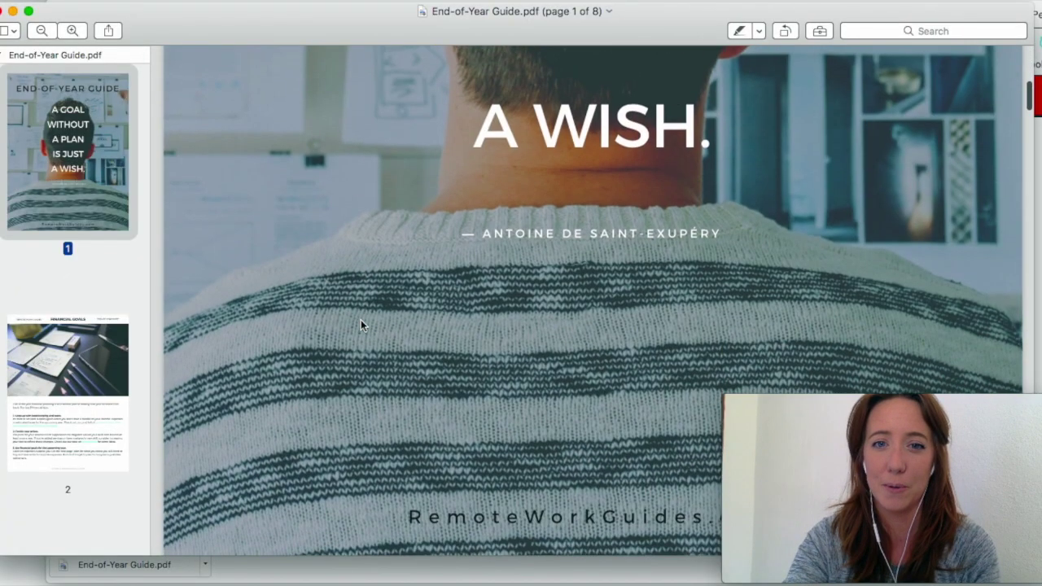
{"action": "scroll", "coordinate": [360, 319], "scroll_direction": "down", "scroll_amount": 5}
{"action": "scroll", "coordinate": [360, 319], "scroll_direction": "down", "scroll_amount": 5}
{"action": "scroll", "coordinate": [360, 324], "scroll_direction": "down", "scroll_amount": 5}
{"action": "scroll", "coordinate": [360, 324], "scroll_direction": "up", "scroll_amount": 2}
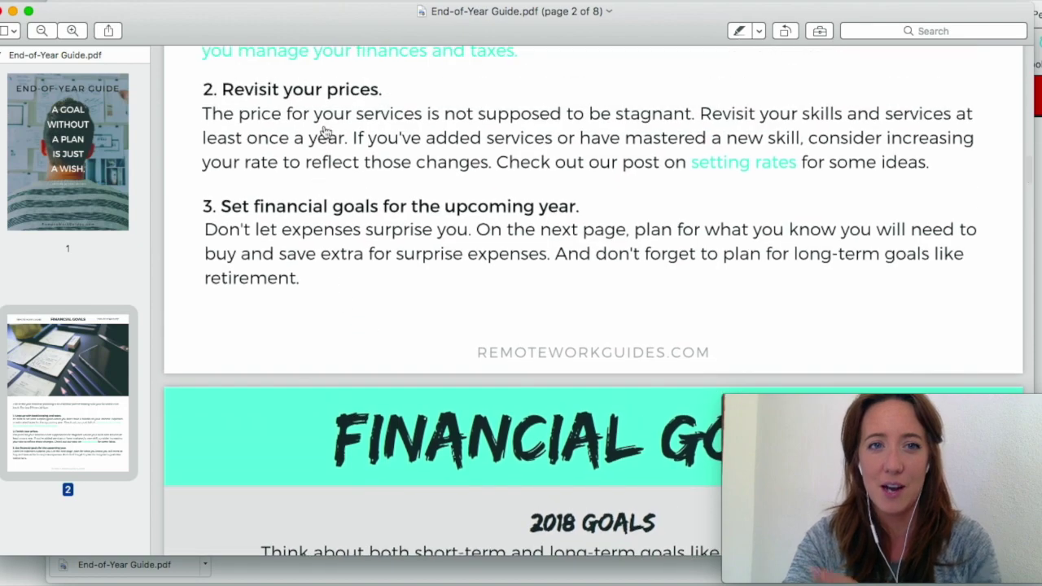
{"action": "scroll", "coordinate": [375, 375], "scroll_direction": "up", "scroll_amount": 3}
{"action": "scroll", "coordinate": [385, 297], "scroll_direction": "up", "scroll_amount": 1}
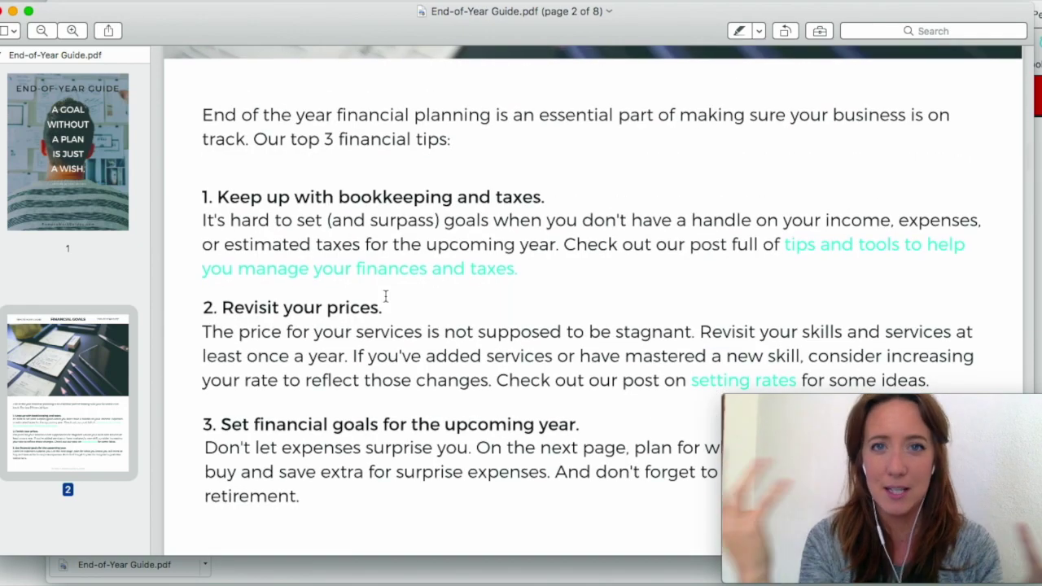
{"action": "scroll", "coordinate": [385, 297], "scroll_direction": "down", "scroll_amount": 4}
{"action": "scroll", "coordinate": [385, 294], "scroll_direction": "down", "scroll_amount": 5}
{"action": "scroll", "coordinate": [385, 295], "scroll_direction": "down", "scroll_amount": 5}
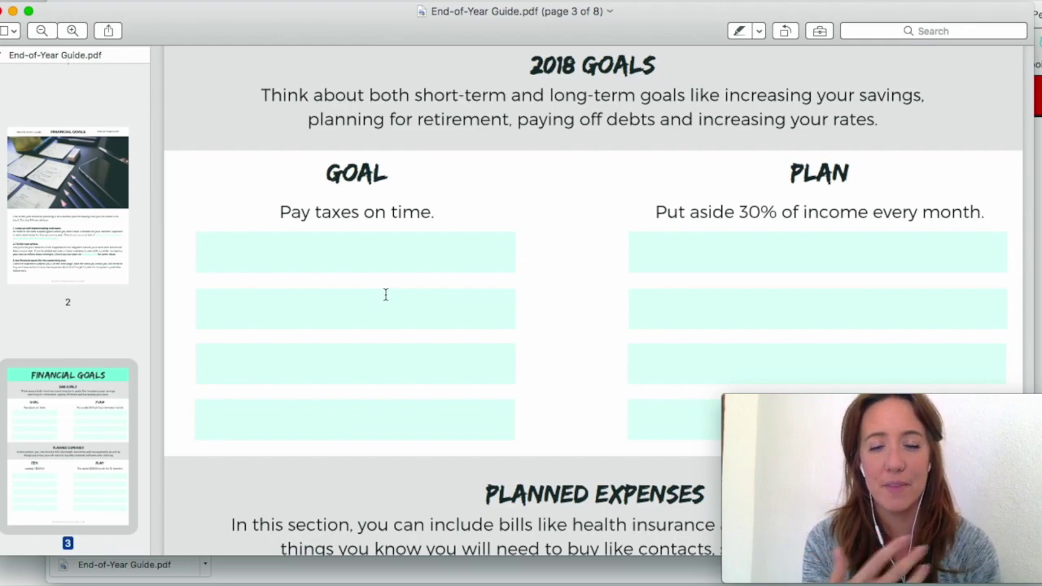
{"action": "scroll", "coordinate": [385, 295], "scroll_direction": "up", "scroll_amount": 5}
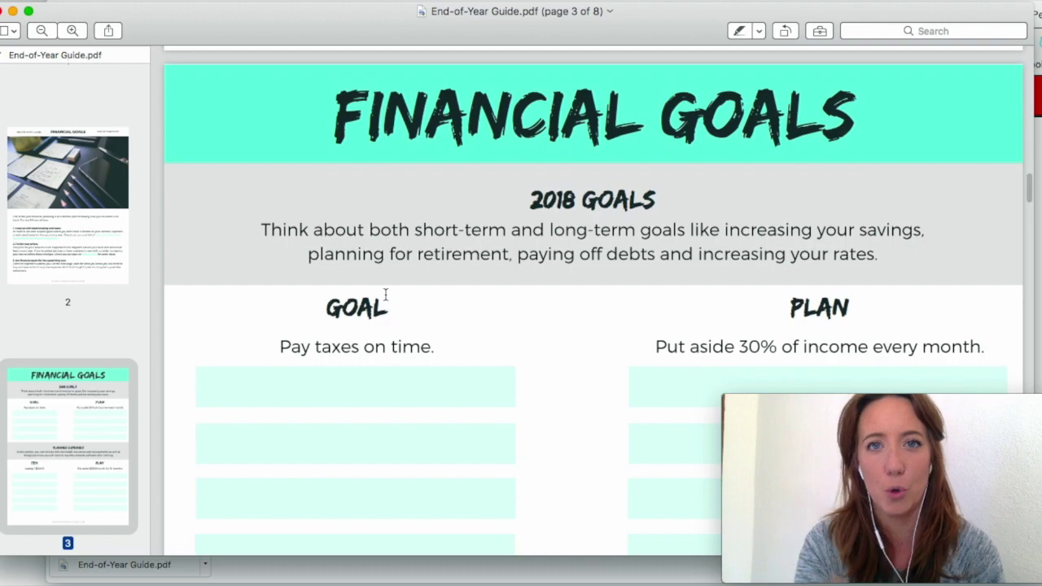
{"action": "scroll", "coordinate": [488, 300], "scroll_direction": "down", "scroll_amount": 5}
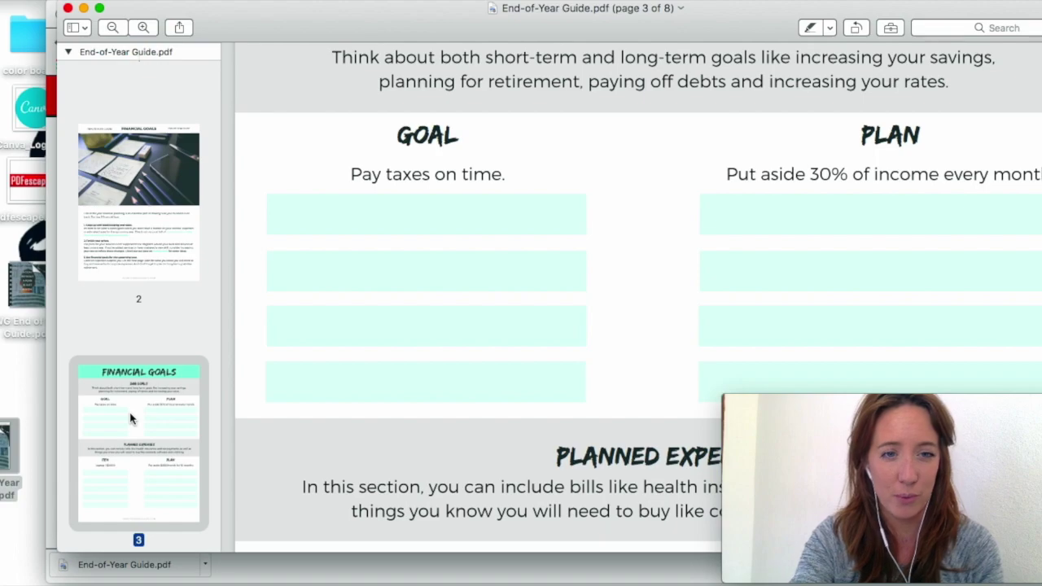
Drag page 3's thumbnail out as its own desktop PDF, delete the page, and minimize Preview
{"action": "left_click", "coordinate": [148, 423]}
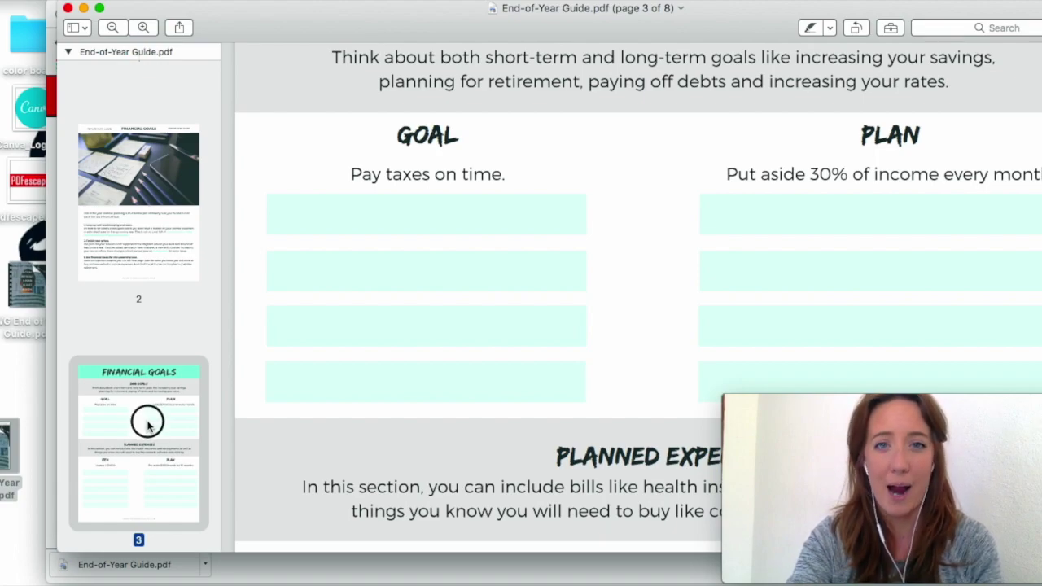
{"action": "left_click_drag", "start_coordinate": [148, 423], "coordinate": [25, 389]}
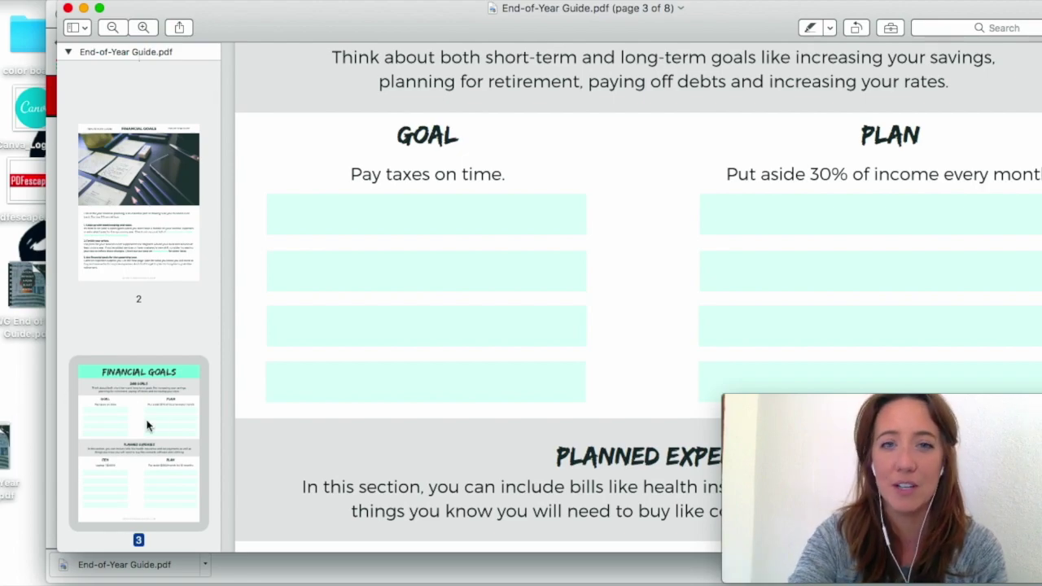
{"action": "key", "text": "Delete"}
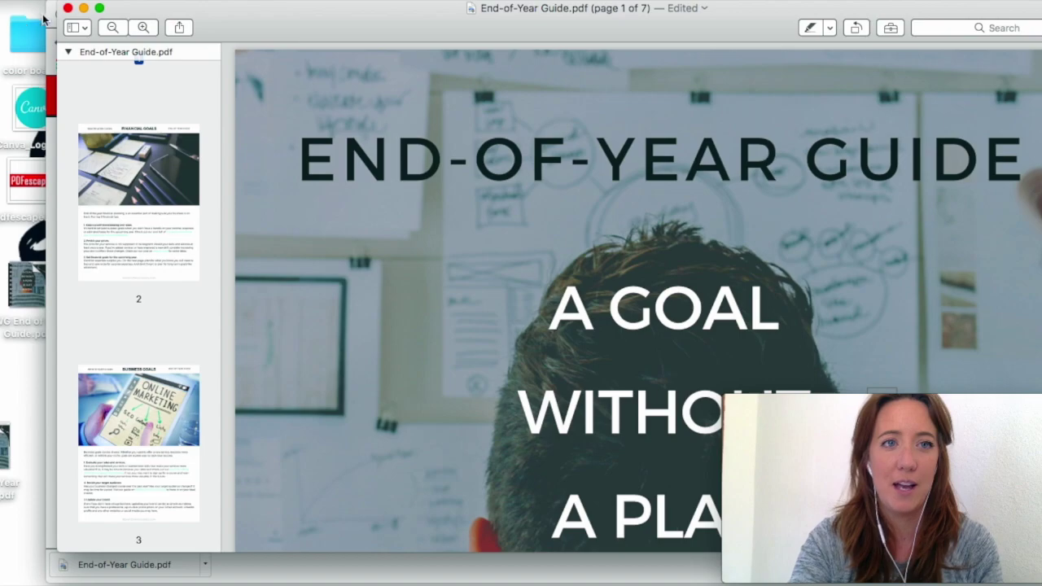
{"action": "left_click", "coordinate": [84, 8]}
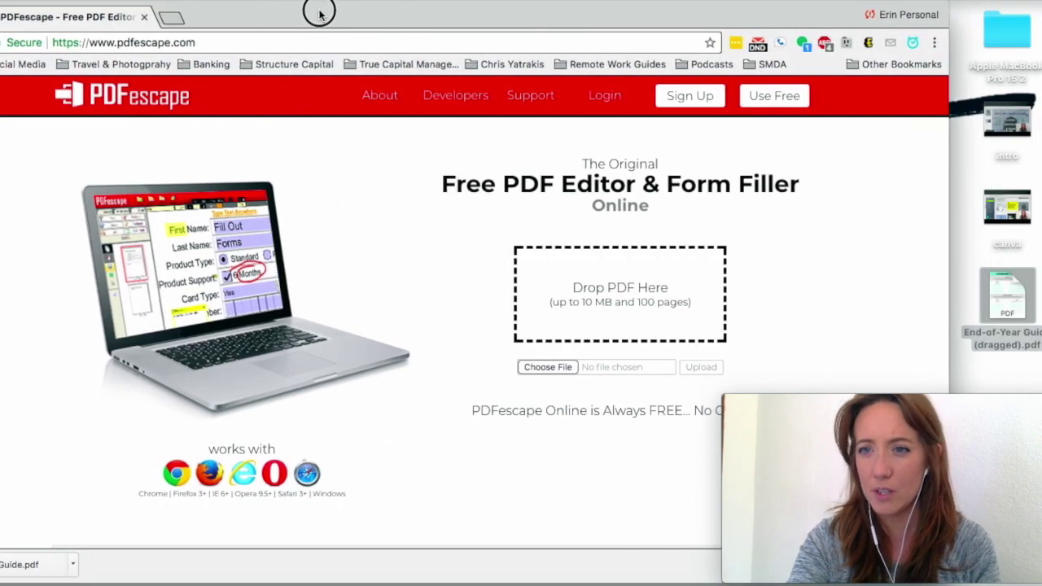
{"action": "left_click_drag", "start_coordinate": [1014, 293], "coordinate": [642, 295]}
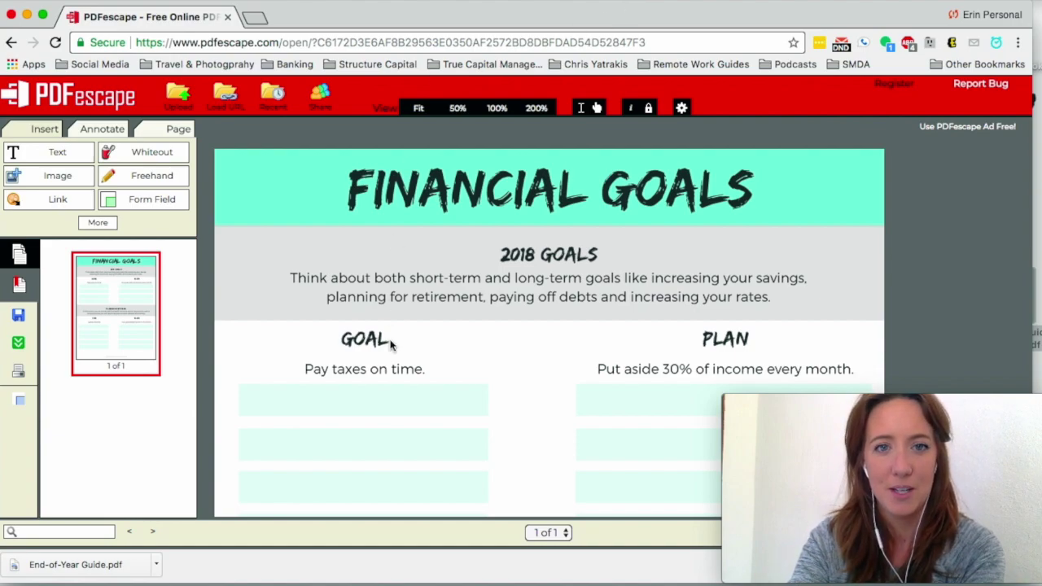
{"action": "scroll", "coordinate": [390, 345], "scroll_direction": "down", "scroll_amount": 1}
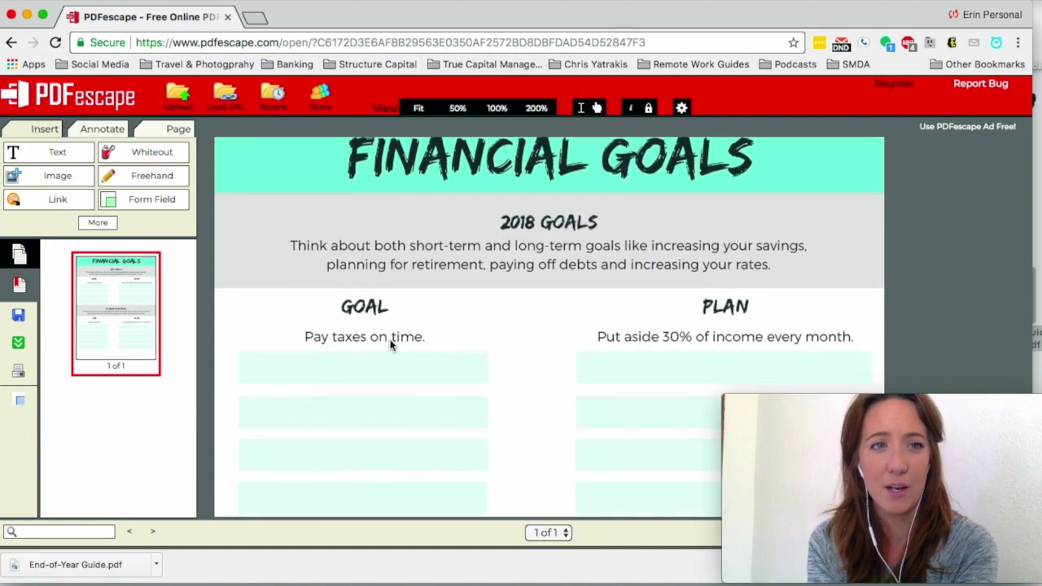
{"action": "scroll", "coordinate": [390, 345], "scroll_direction": "up", "scroll_amount": 1}
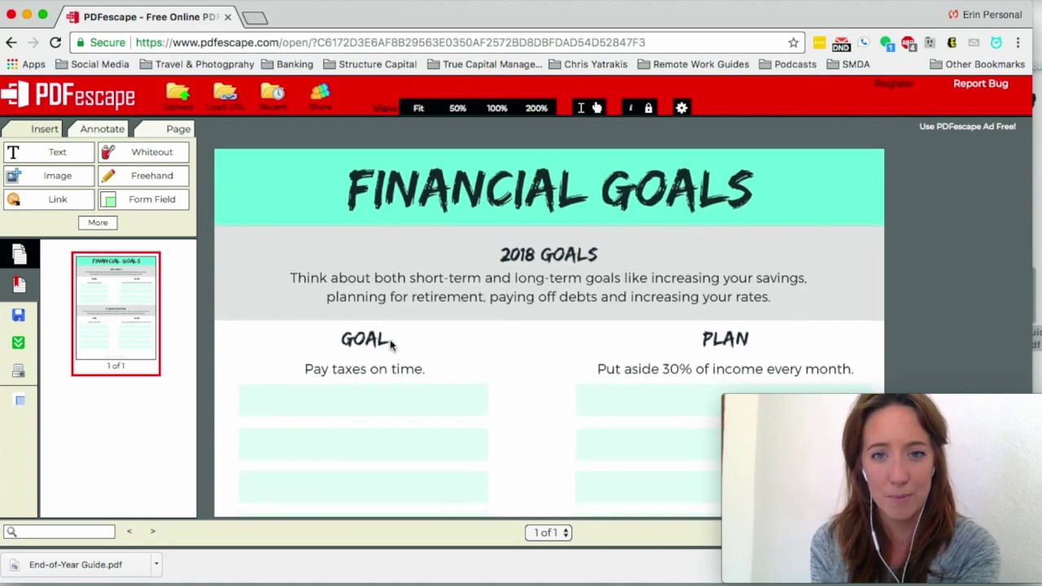
{"action": "scroll", "coordinate": [391, 345], "scroll_direction": "down", "scroll_amount": 3}
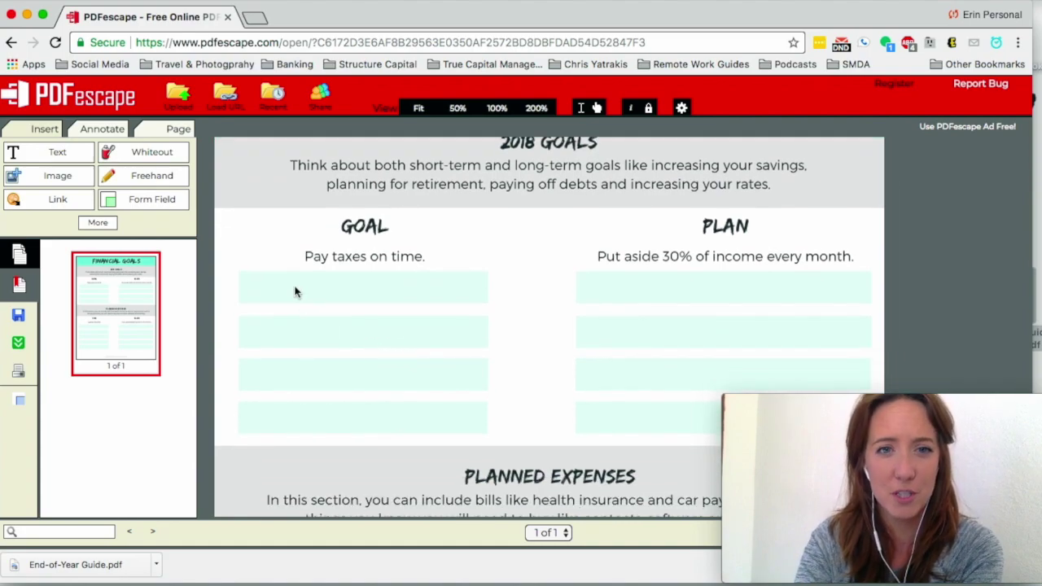
{"action": "scroll", "coordinate": [322, 358], "scroll_direction": "down", "scroll_amount": 1}
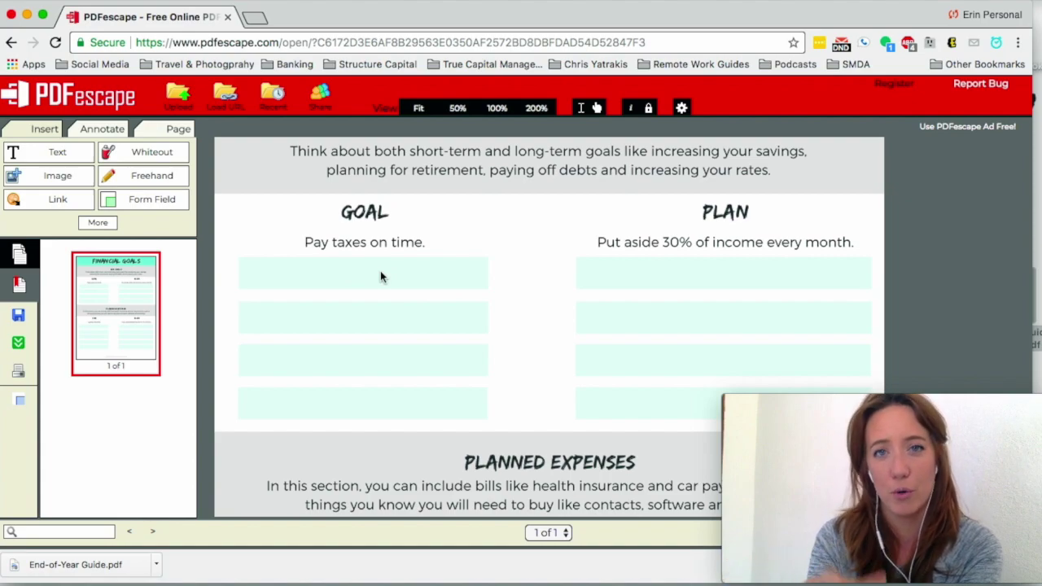
Choose Text as the form field type in the Form Field Creation Tool and confirm
{"action": "left_click", "coordinate": [149, 202]}
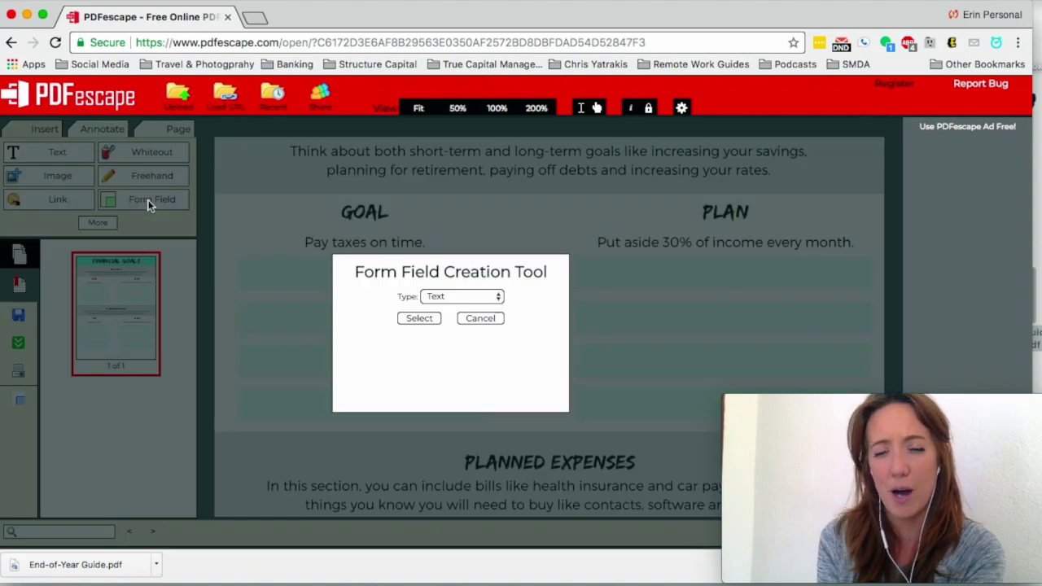
{"action": "left_click", "coordinate": [462, 296]}
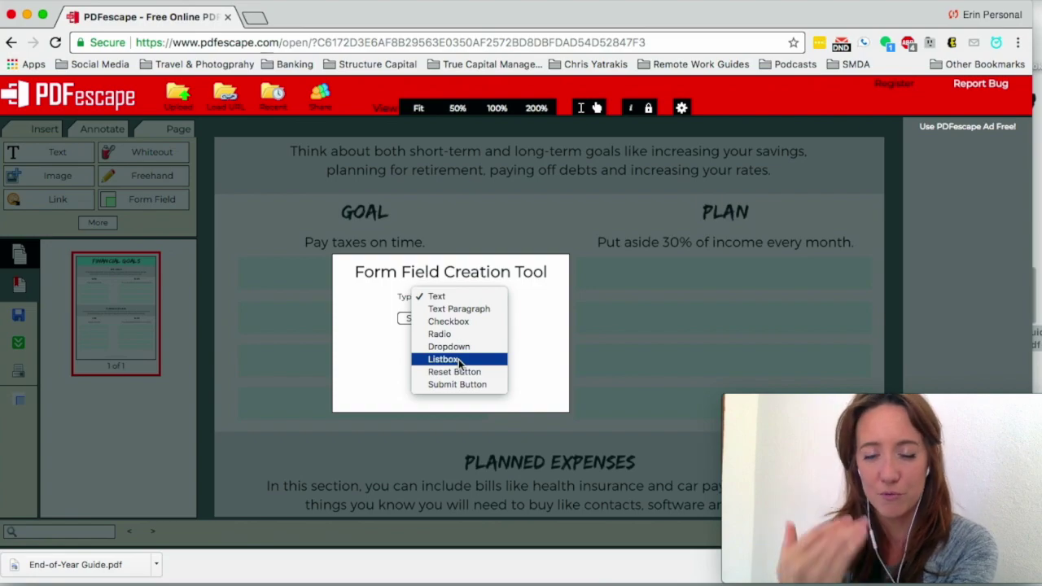
{"action": "left_click", "coordinate": [458, 298]}
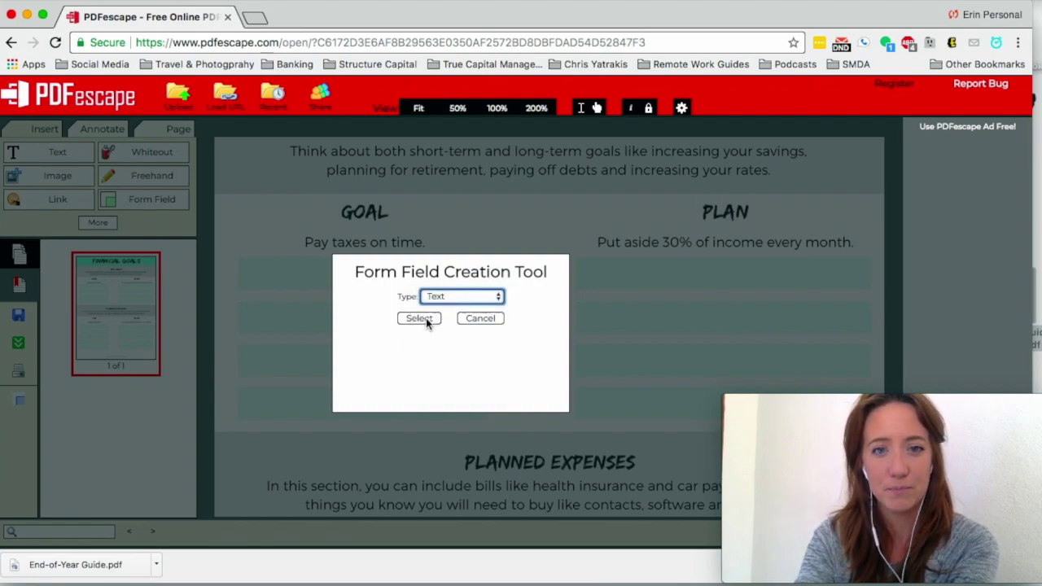
{"action": "left_click", "coordinate": [426, 317]}
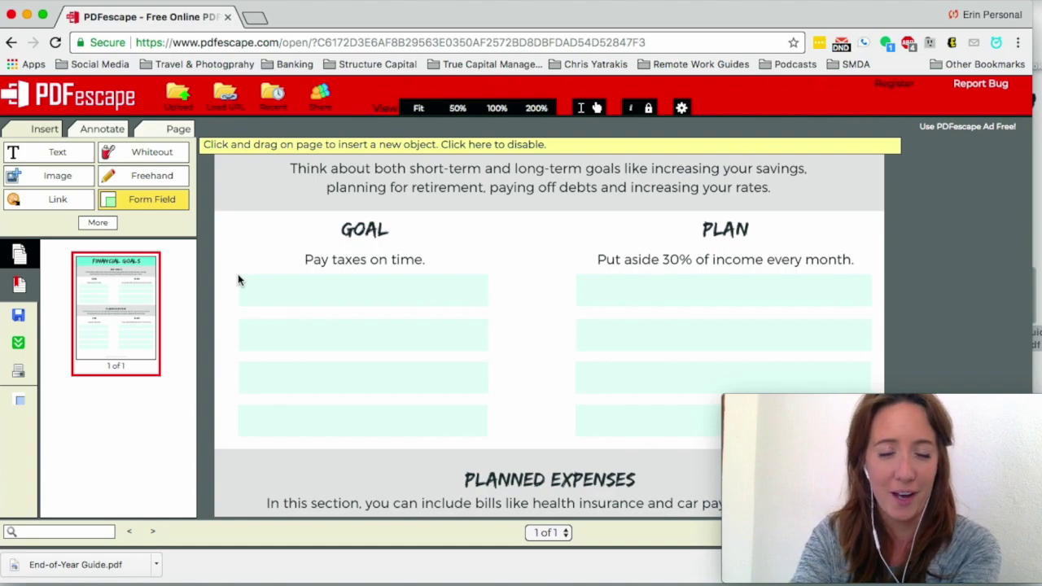
Draw a text field over the first GOAL line, keeping the Arial font
{"action": "left_click_drag", "start_coordinate": [239, 279], "coordinate": [493, 310]}
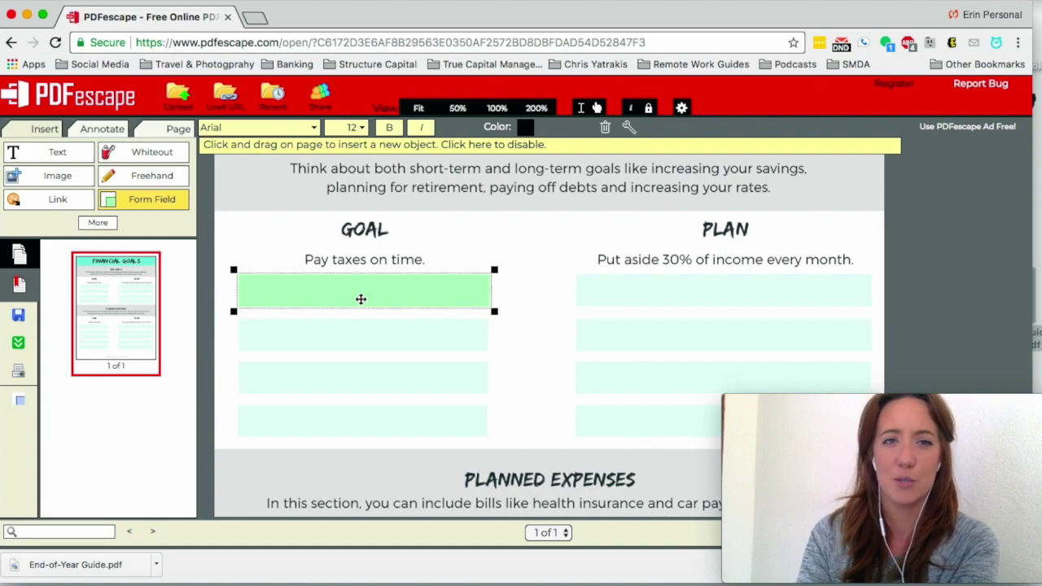
{"action": "left_click", "coordinate": [277, 130]}
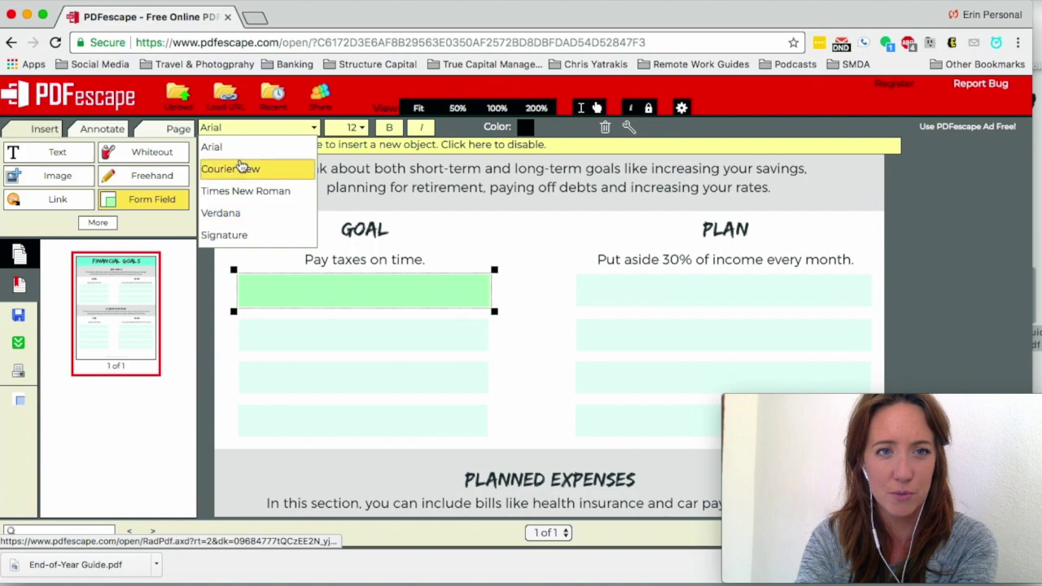
{"action": "left_click", "coordinate": [250, 148]}
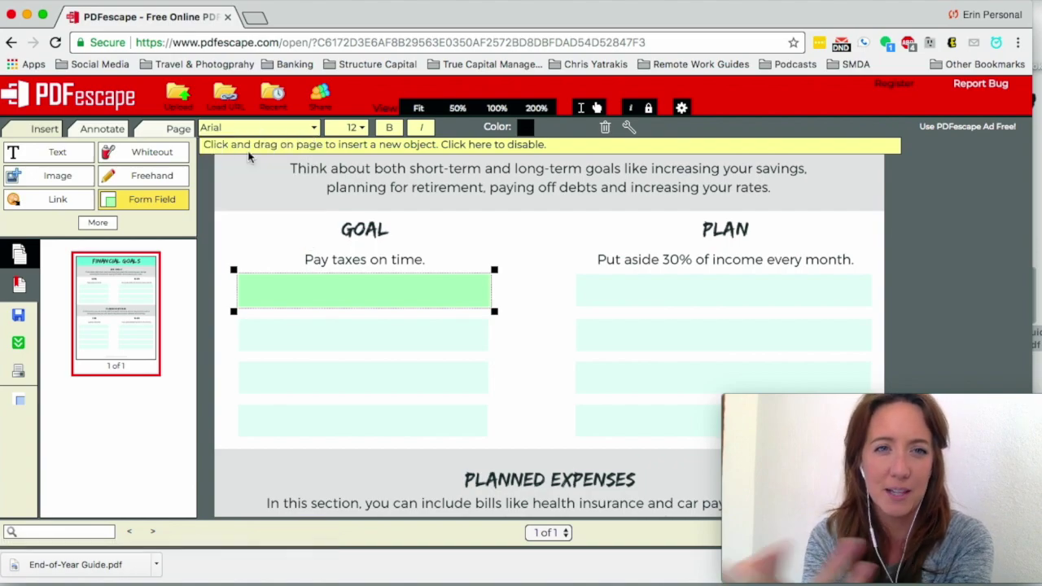
{"action": "left_click", "coordinate": [363, 127]}
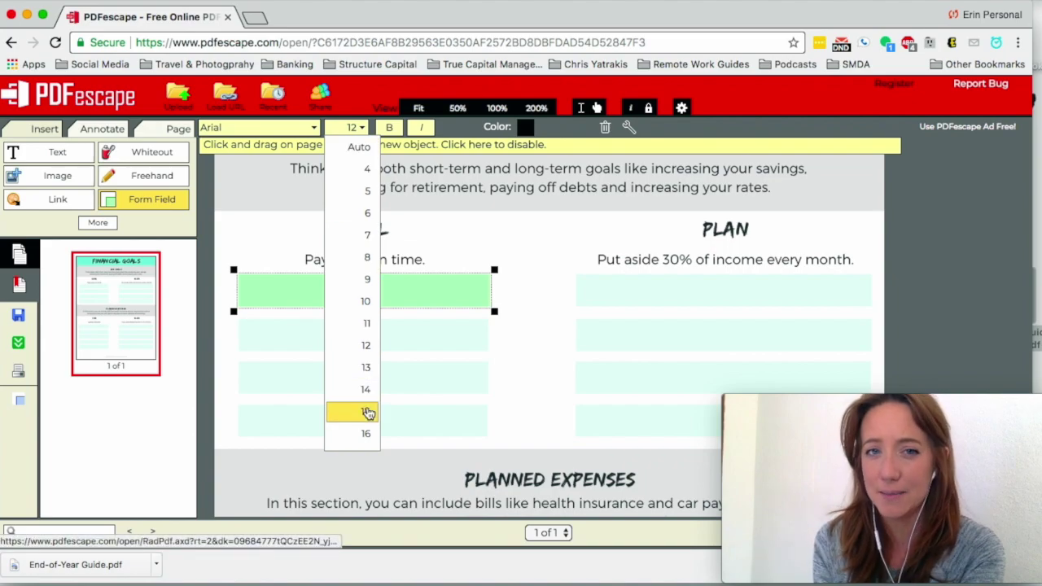
{"action": "scroll", "coordinate": [368, 413], "scroll_direction": "down", "scroll_amount": 3}
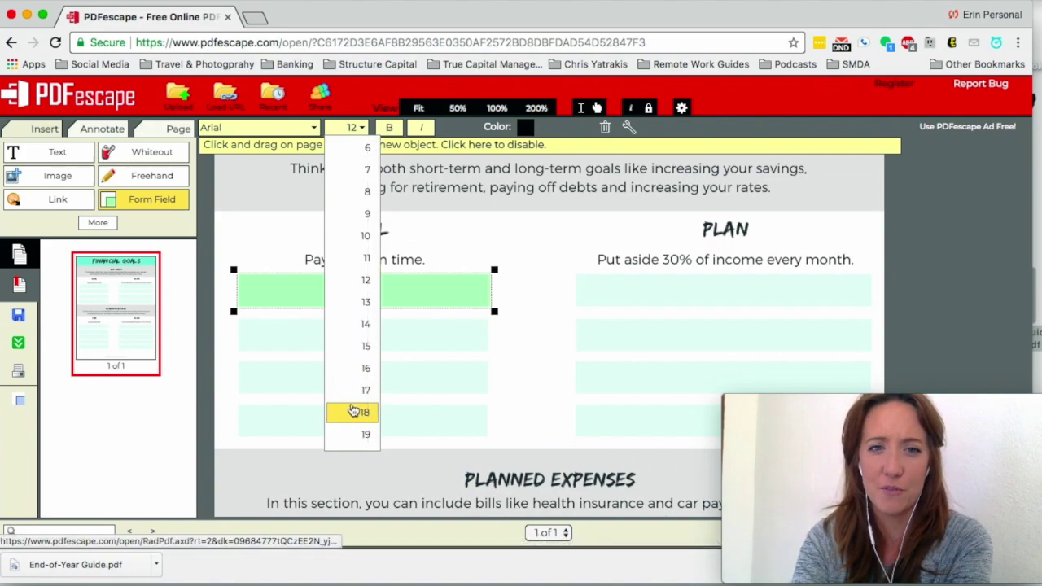
{"action": "scroll", "coordinate": [354, 411], "scroll_direction": "down", "scroll_amount": 3}
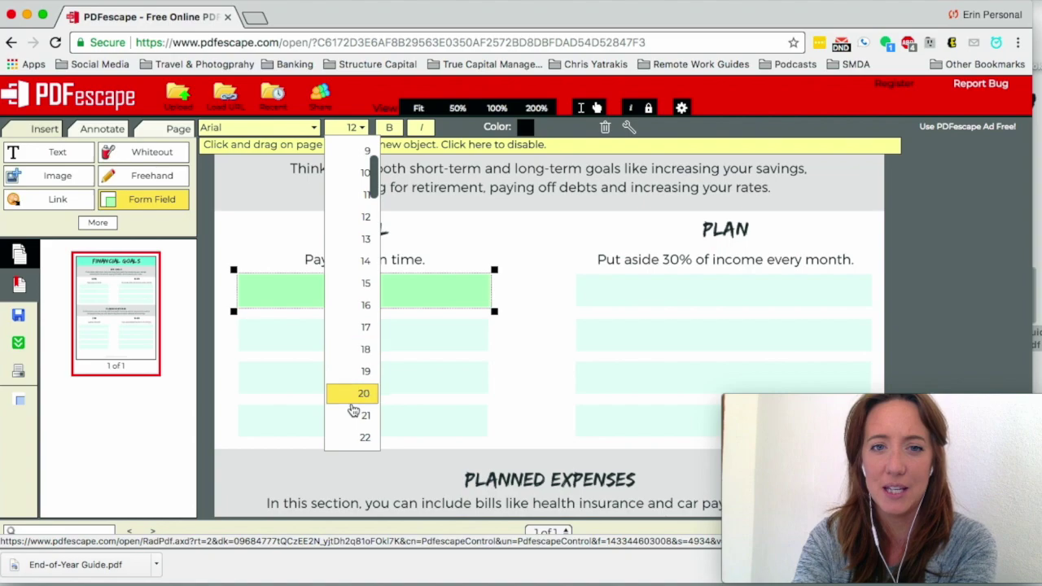
{"action": "scroll", "coordinate": [353, 411], "scroll_direction": "up", "scroll_amount": 3}
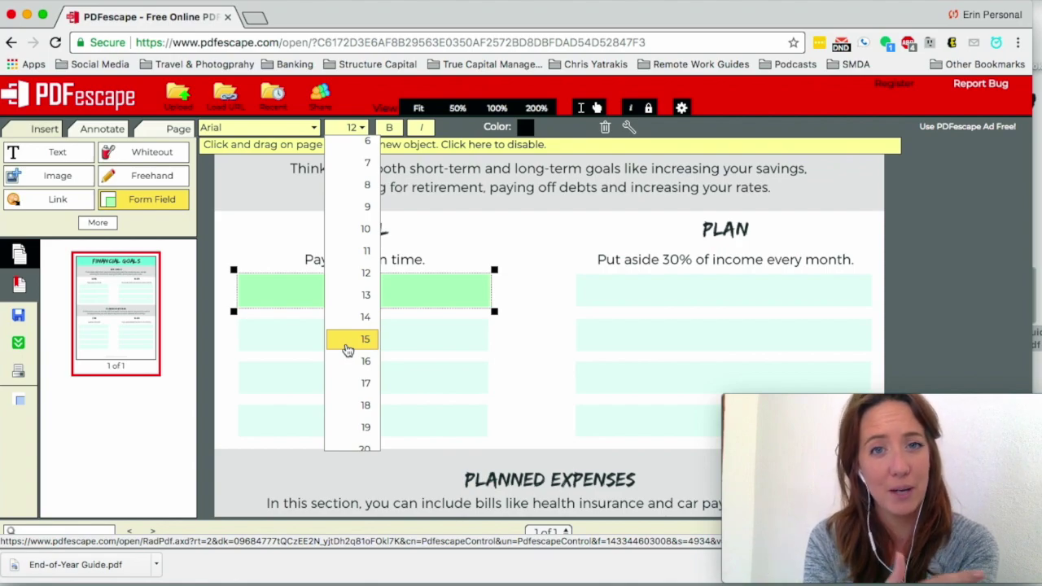
Look over the text colour choices, then delete the accidental extra field
{"action": "left_click", "coordinate": [527, 128]}
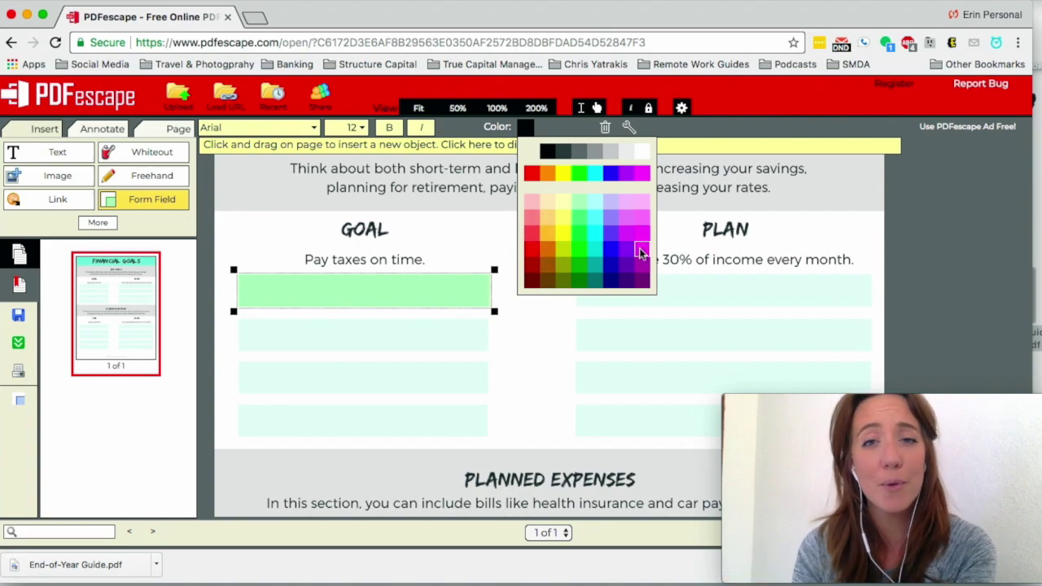
{"action": "left_click", "coordinate": [546, 346]}
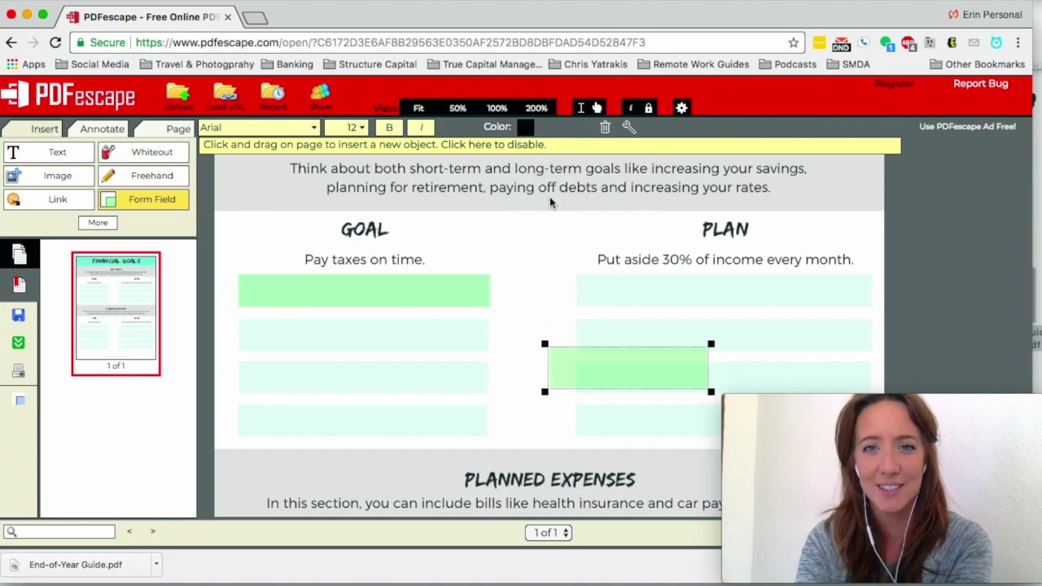
{"action": "left_click", "coordinate": [604, 129]}
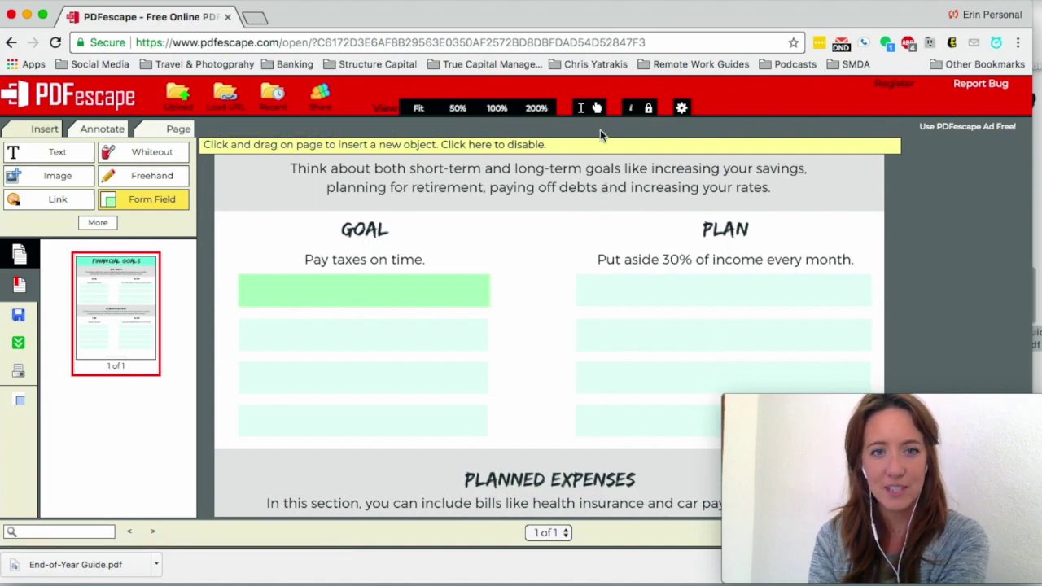
Draw a second text form field over the second GOAL answer line
{"action": "left_click", "coordinate": [152, 199]}
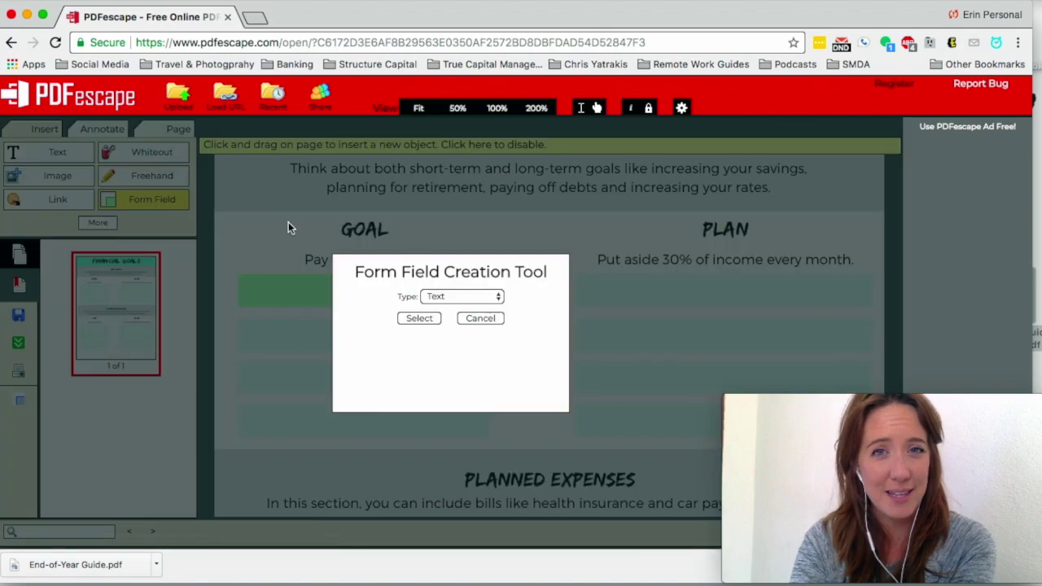
{"action": "left_click", "coordinate": [433, 319]}
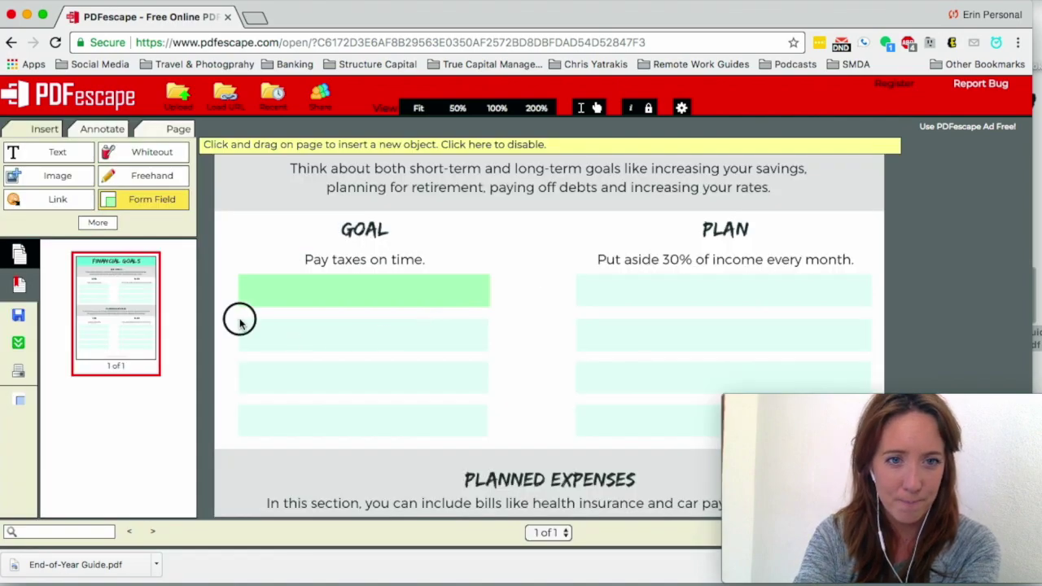
{"action": "left_click_drag", "start_coordinate": [239, 321], "coordinate": [492, 356]}
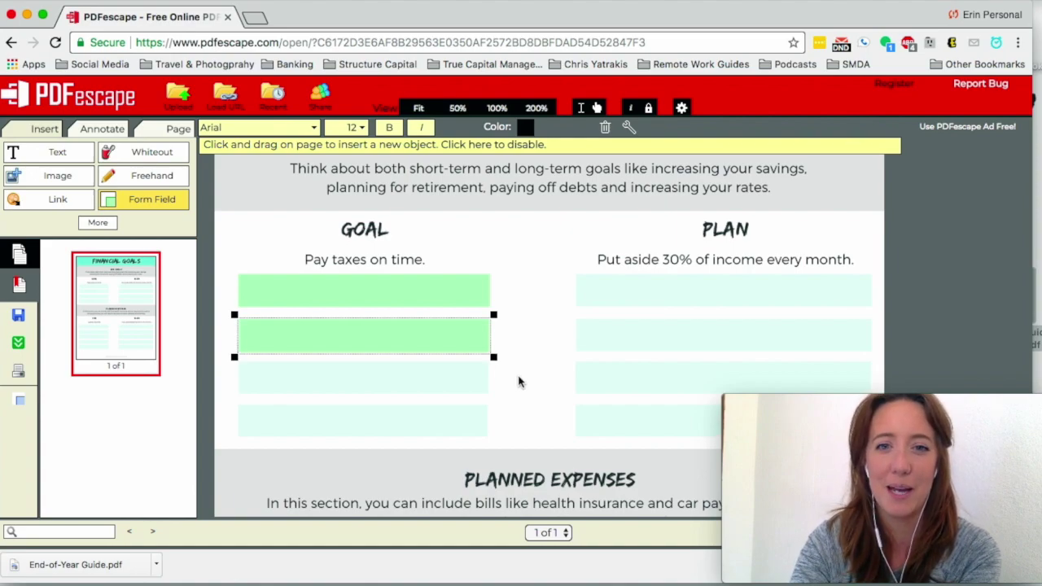
{"action": "scroll", "coordinate": [520, 382], "scroll_direction": "down", "scroll_amount": 1}
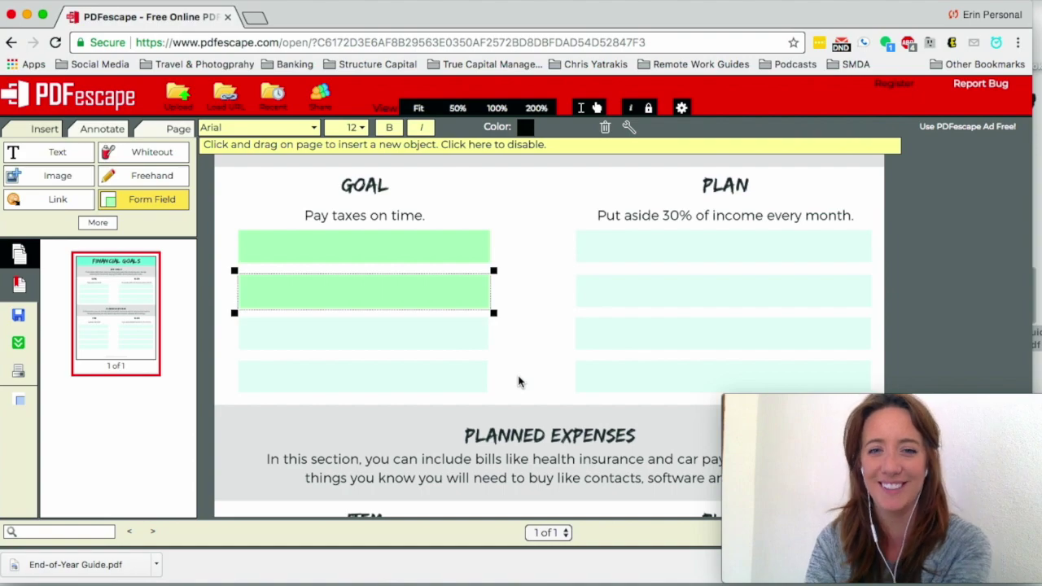
{"action": "scroll", "coordinate": [520, 381], "scroll_direction": "down", "scroll_amount": 3}
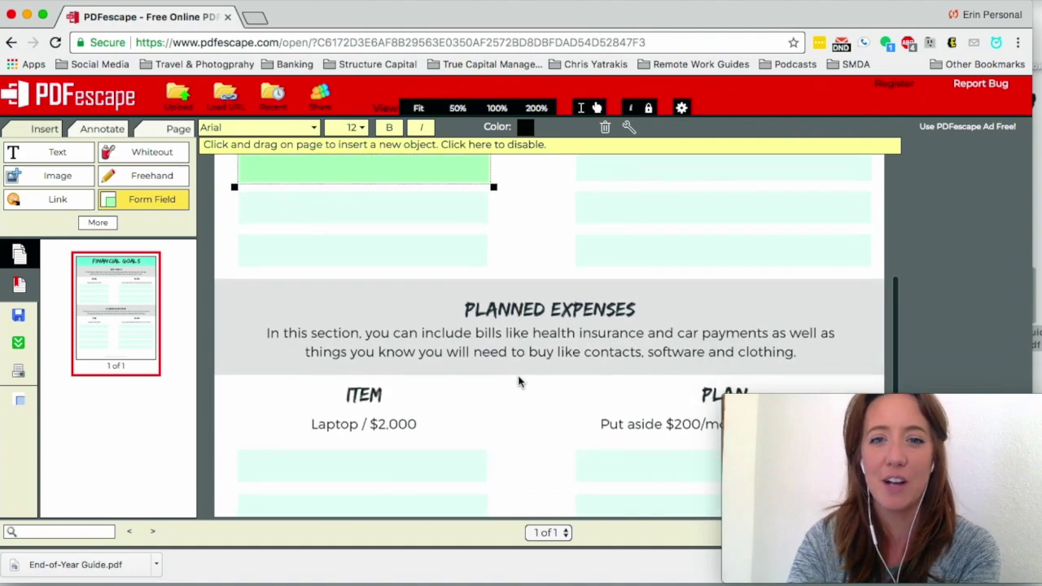
{"action": "scroll", "coordinate": [520, 382], "scroll_direction": "down", "scroll_amount": 3}
{"action": "scroll", "coordinate": [520, 382], "scroll_direction": "down", "scroll_amount": 1}
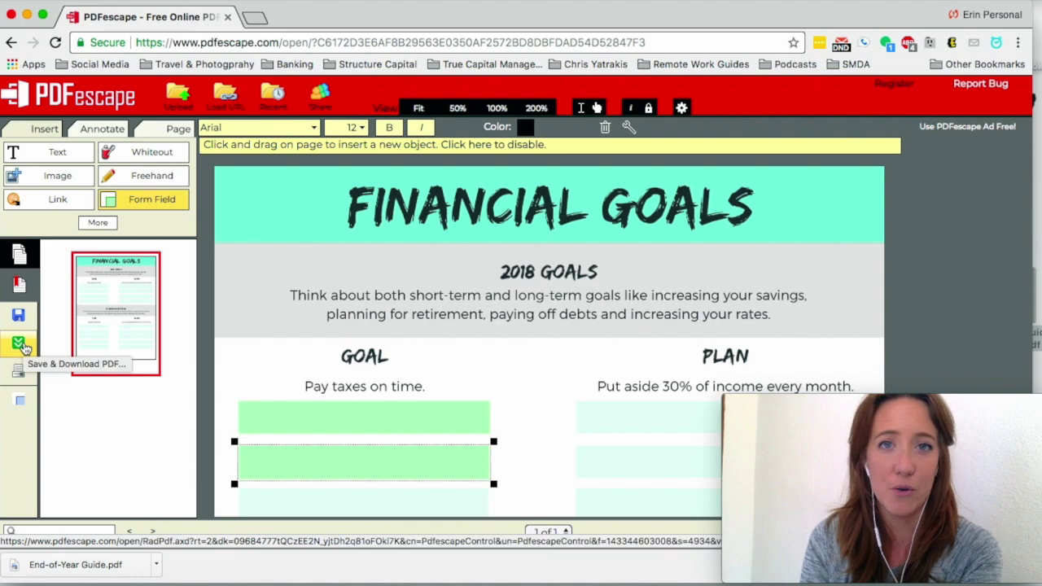
Download the edited Financial Goals PDF, move it to the desktop, and open it in Preview
{"action": "left_click", "coordinate": [23, 346]}
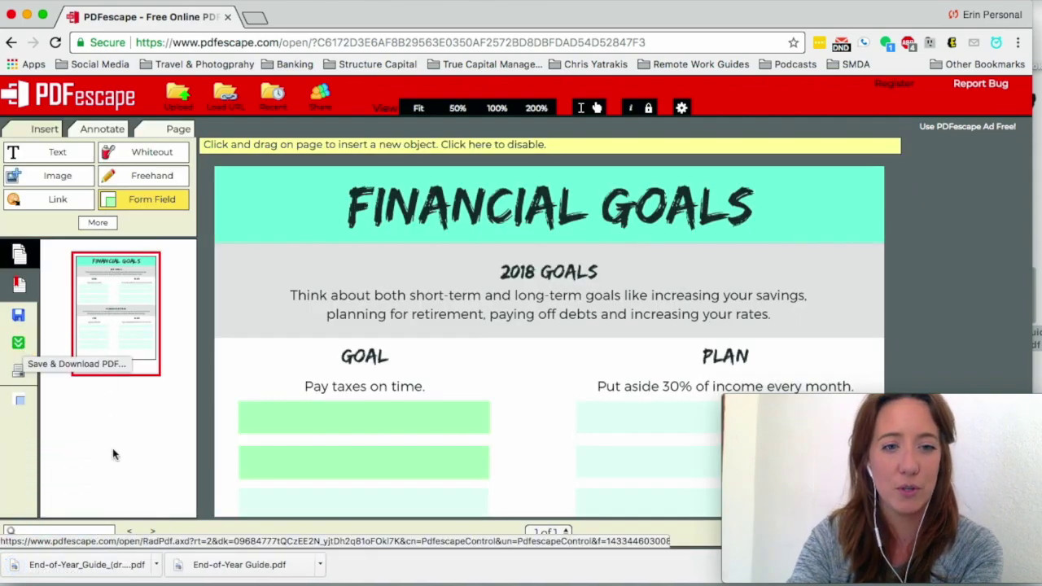
{"action": "left_click_drag", "start_coordinate": [489, 14], "coordinate": [576, 13]}
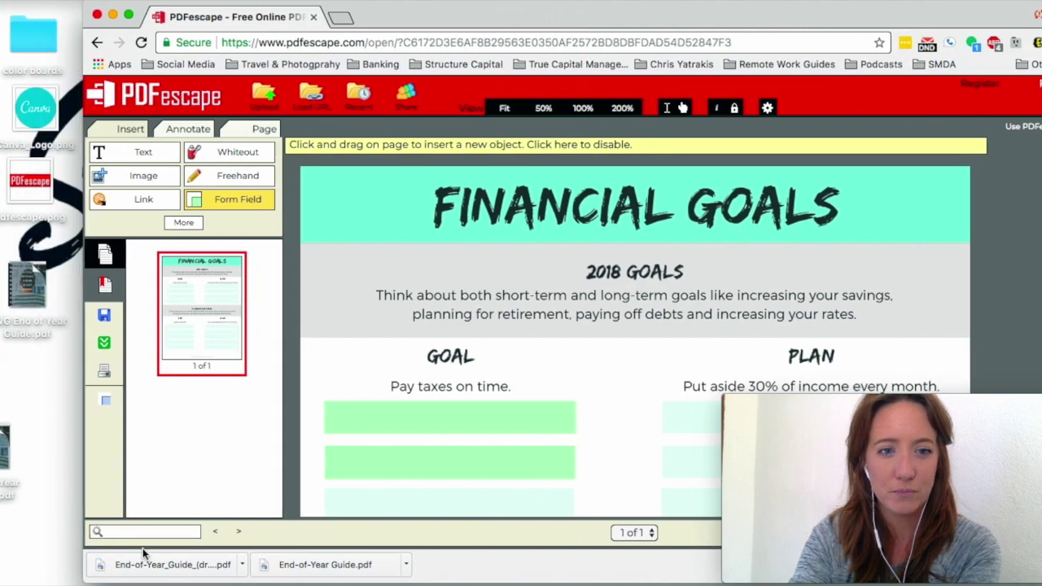
{"action": "mouse_move", "coordinate": [131, 564]}
{"action": "left_mouse_down"}
{"action": "mouse_move", "coordinate": [59, 389]}
{"action": "mouse_move", "coordinate": [37, 378]}
{"action": "left_mouse_up"}
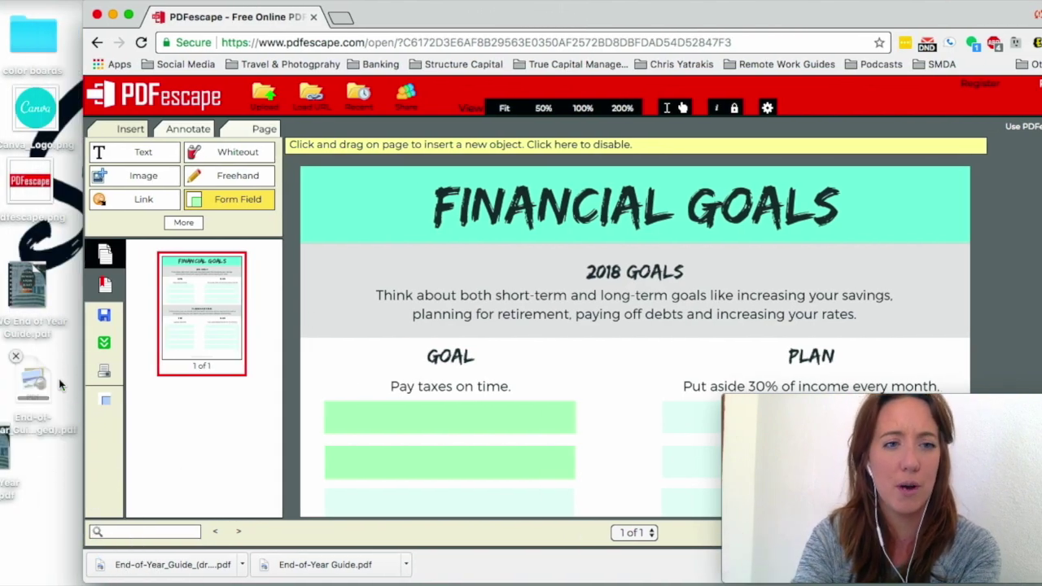
{"action": "double_click", "coordinate": [37, 378]}
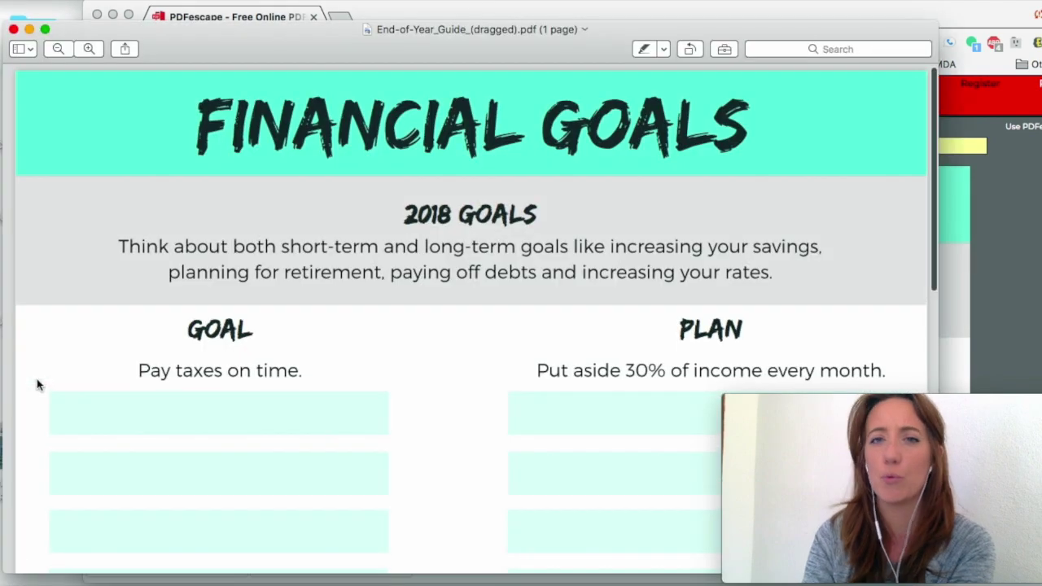
{"action": "scroll", "coordinate": [81, 389], "scroll_direction": "down", "scroll_amount": 1}
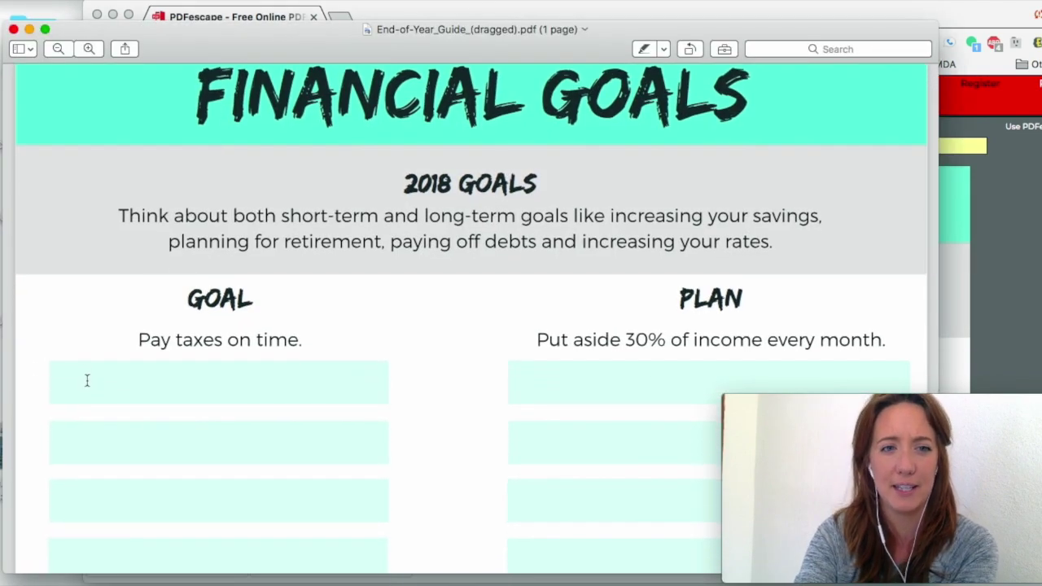
Type test entries into both GOAL fields of the downloaded page
{"action": "left_click", "coordinate": [88, 386]}
{"action": "scroll", "coordinate": [88, 386], "scroll_direction": "down", "scroll_amount": 2}
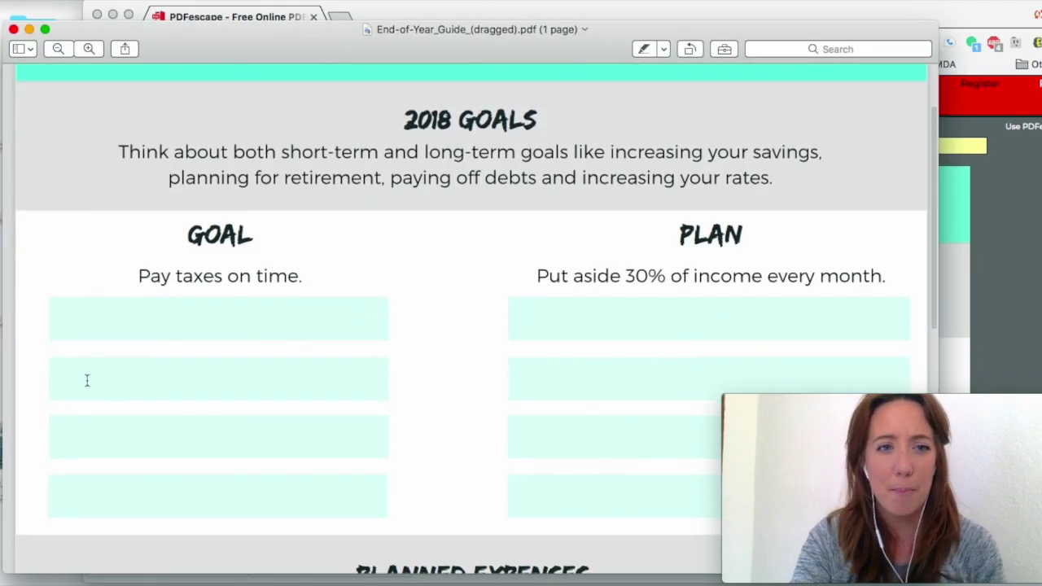
{"action": "type", "text": "dsjfhkaf"}
{"action": "left_click", "coordinate": [179, 388]}
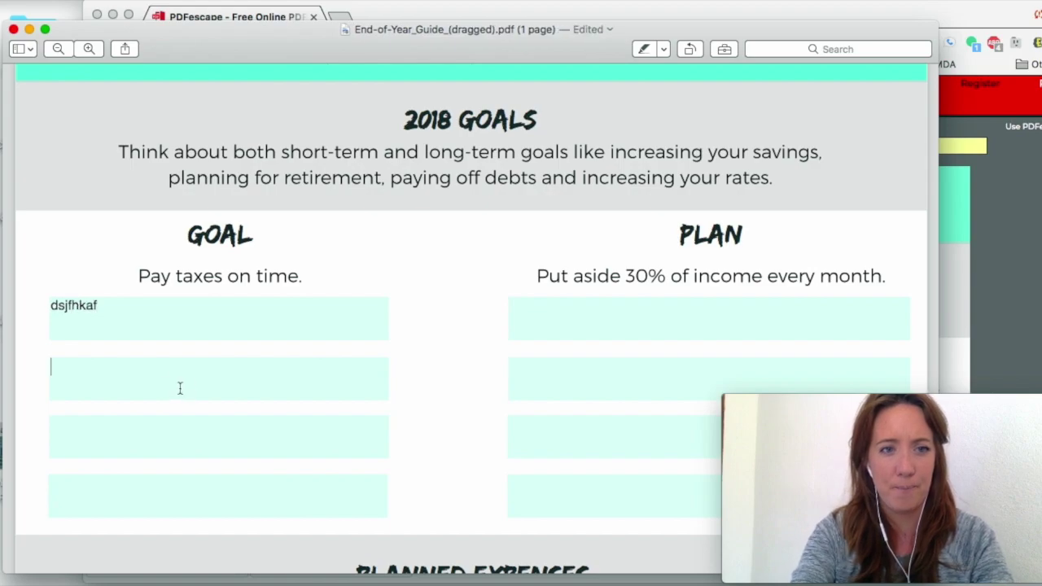
{"action": "type", "text": "ashfjkashdjkasd"}
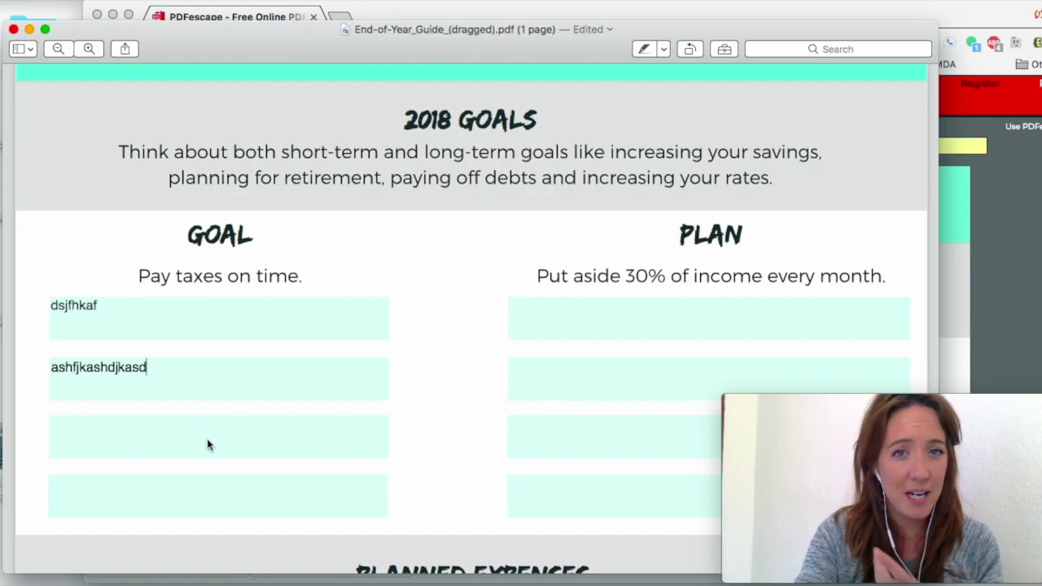
{"action": "left_click", "coordinate": [230, 429]}
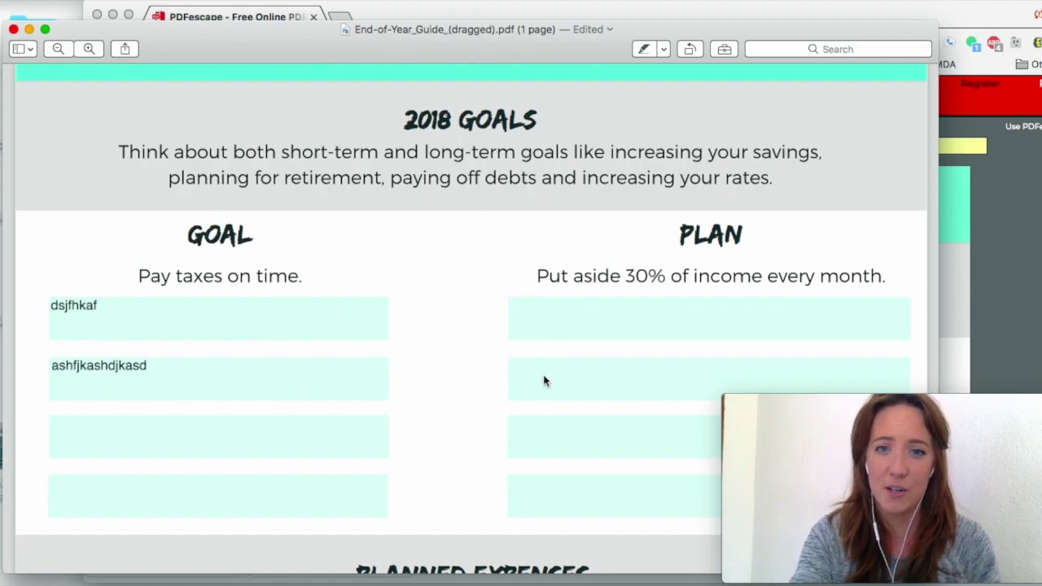
{"action": "left_click", "coordinate": [154, 413]}
Delete the test text from both GOAL fields and close the single-page document
{"action": "double_click", "coordinate": [87, 364]}
{"action": "key", "text": "BackSpace"}
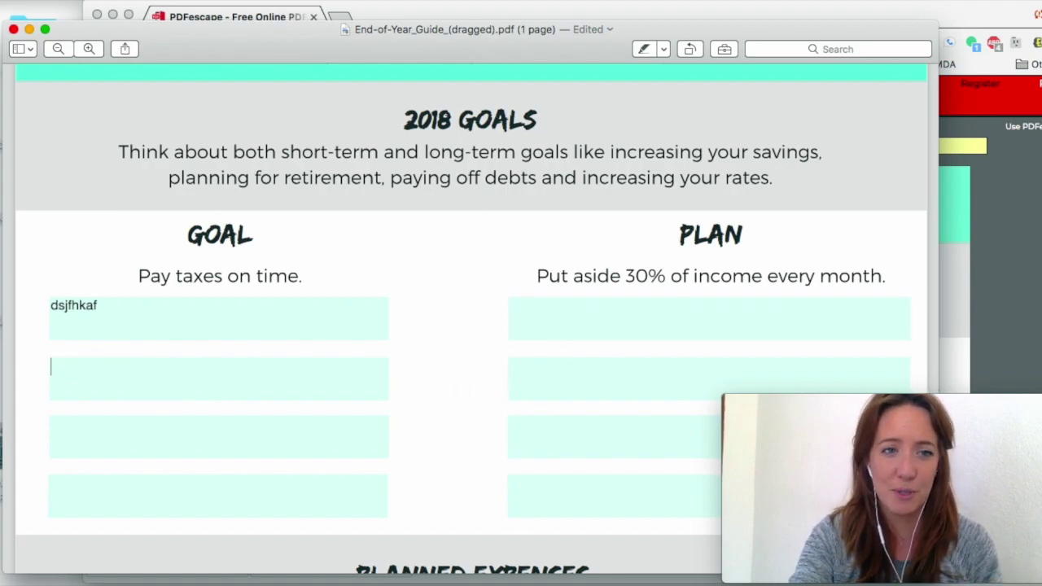
{"action": "double_click", "coordinate": [73, 306]}
{"action": "key", "text": "BackSpace"}
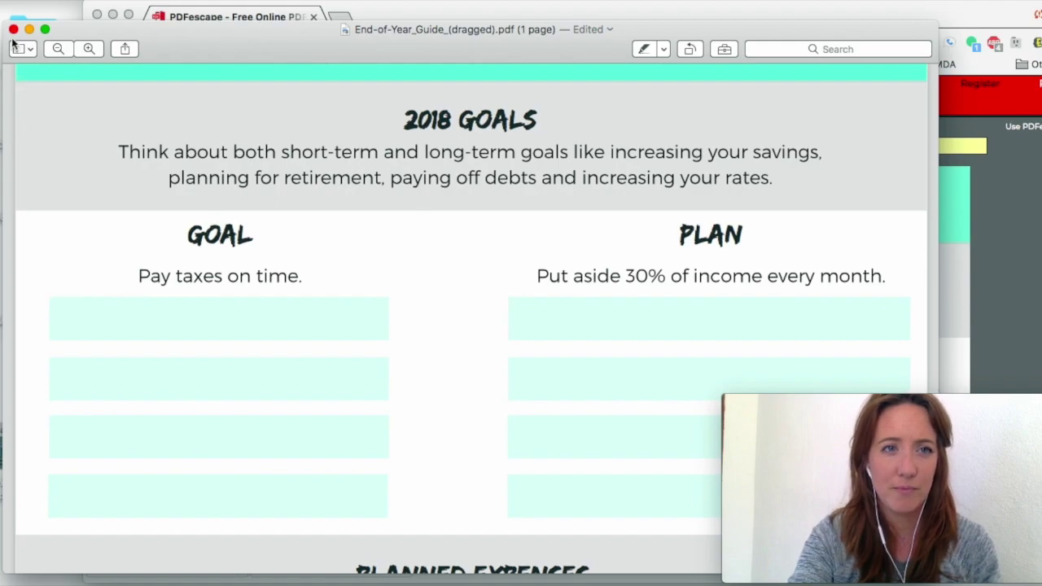
{"action": "left_click", "coordinate": [15, 29]}
{"action": "left_click_drag", "start_coordinate": [481, 11], "coordinate": [389, 11]}
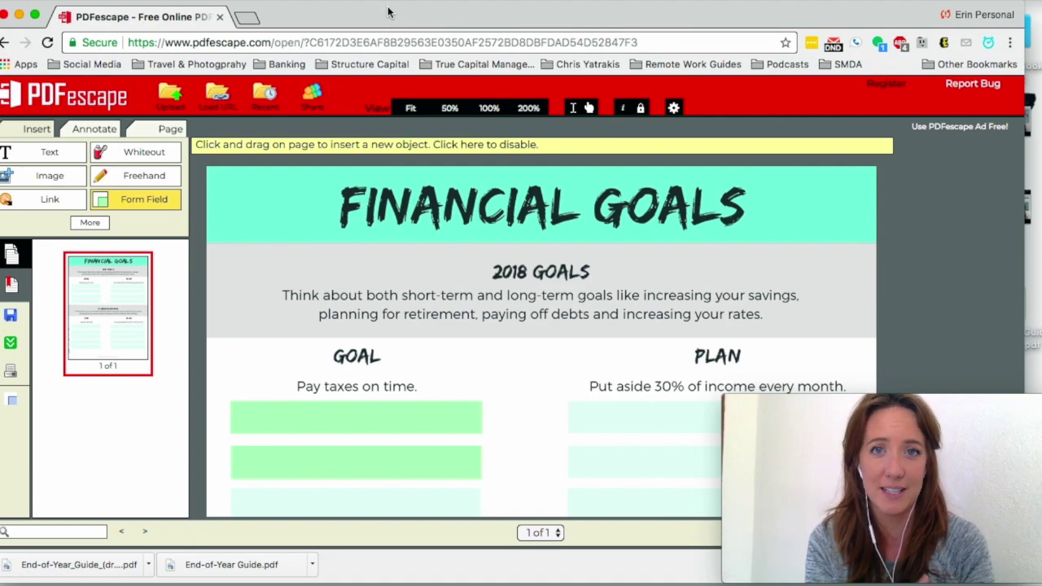
Open End-of-Year Guide.pdf from the desktop and show its page 2
{"action": "left_click_drag", "start_coordinate": [389, 12], "coordinate": [635, 13]}
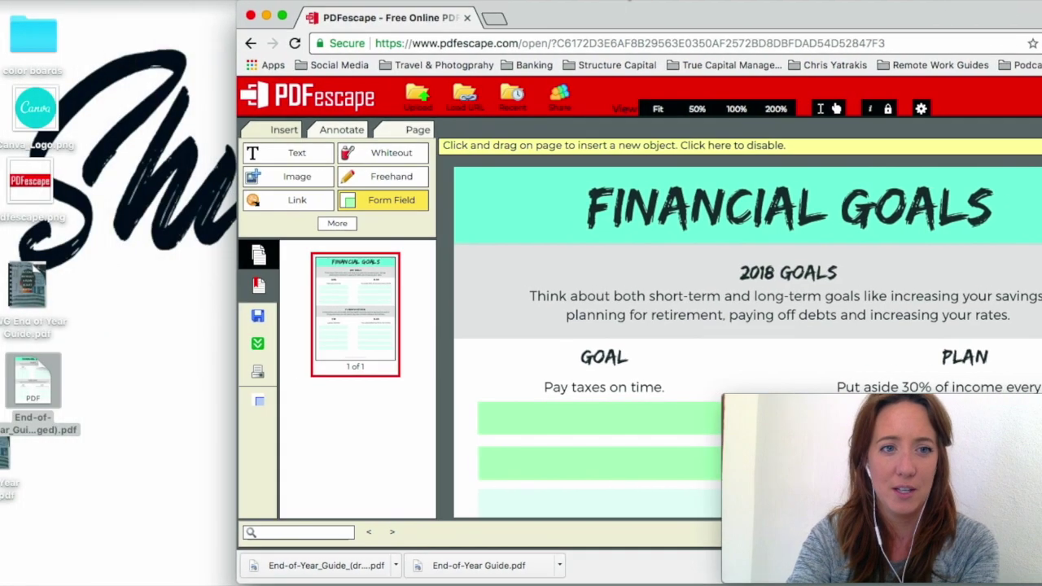
{"action": "double_click", "coordinate": [6, 452]}
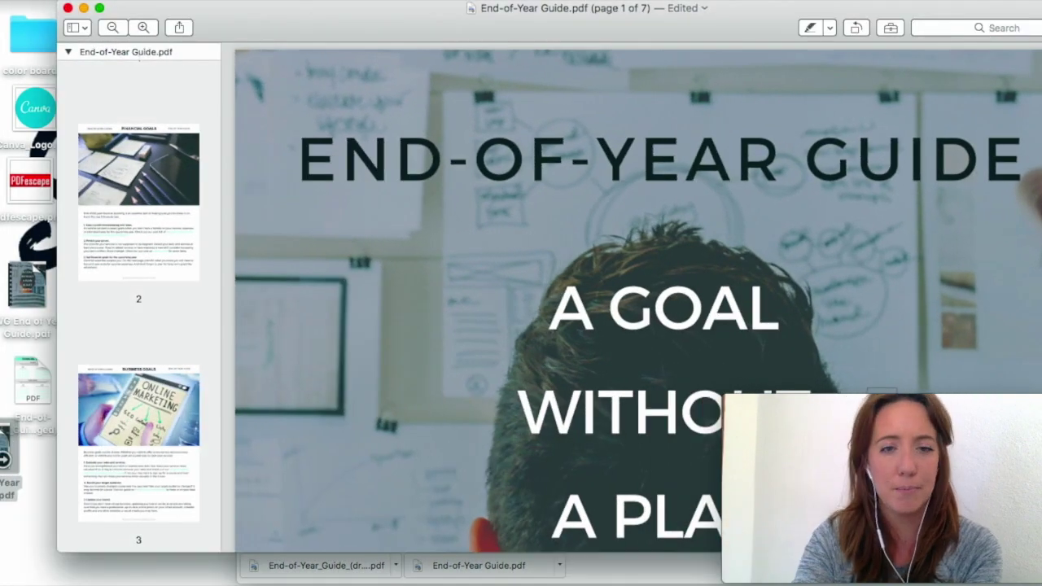
{"action": "scroll", "coordinate": [129, 373], "scroll_direction": "down", "scroll_amount": 3}
{"action": "scroll", "coordinate": [128, 373], "scroll_direction": "down", "scroll_amount": 3}
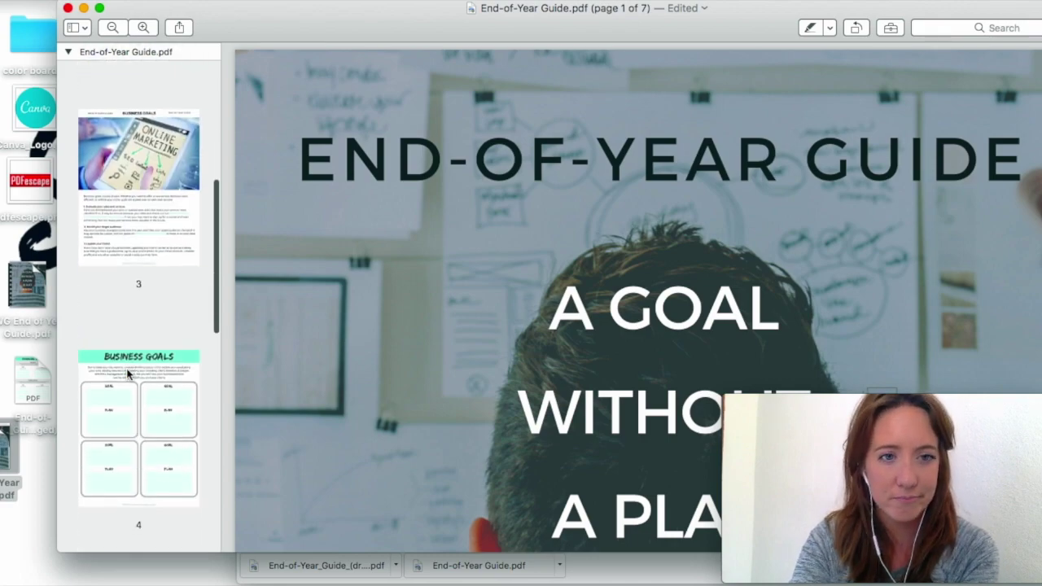
{"action": "scroll", "coordinate": [128, 372], "scroll_direction": "up", "scroll_amount": 3}
{"action": "left_click", "coordinate": [128, 177]}
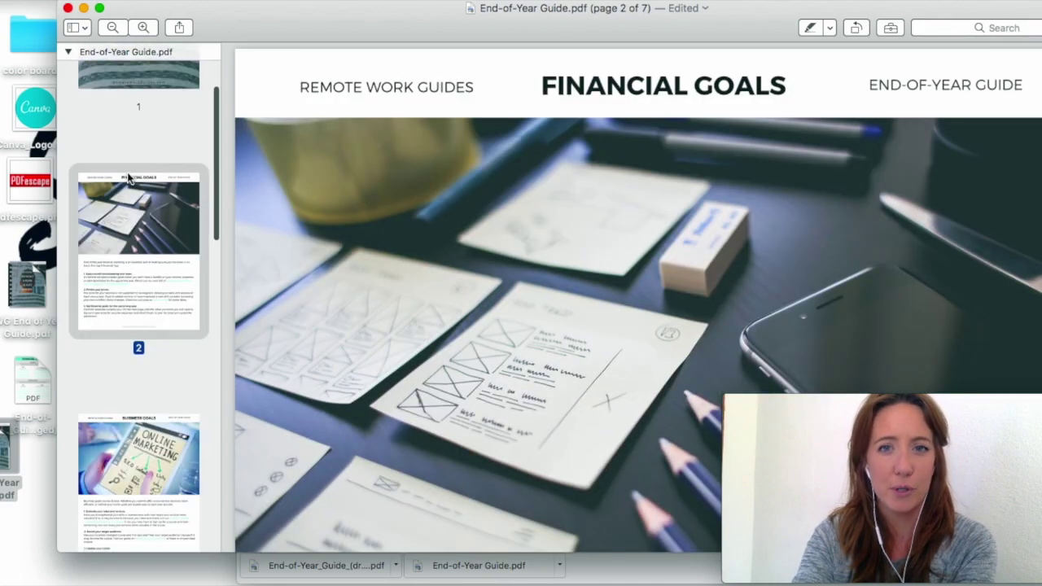
{"action": "scroll", "coordinate": [502, 313], "scroll_direction": "down", "scroll_amount": 5}
{"action": "scroll", "coordinate": [502, 313], "scroll_direction": "down", "scroll_amount": 5}
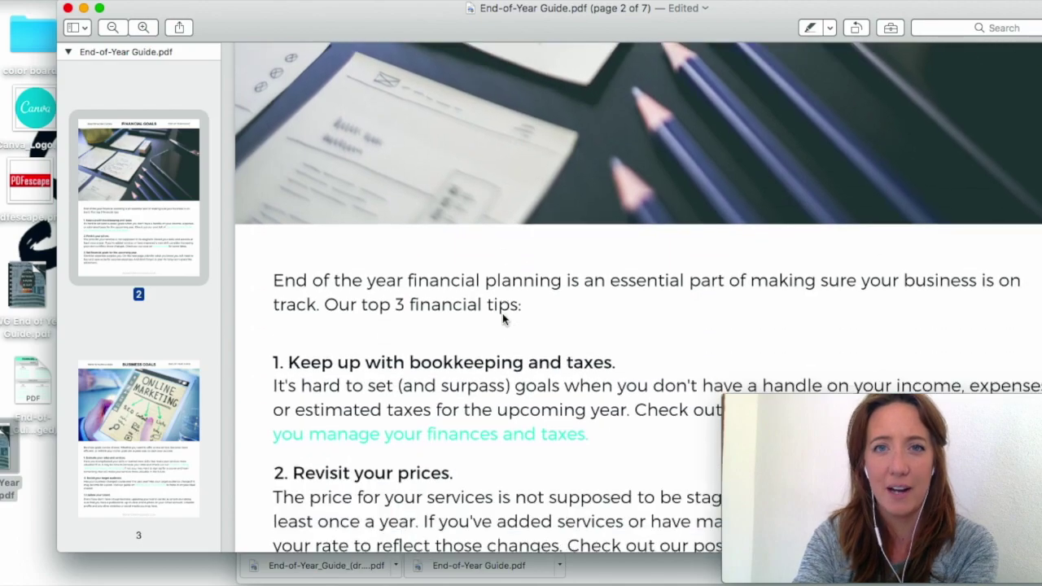
{"action": "scroll", "coordinate": [502, 313], "scroll_direction": "down", "scroll_amount": 5}
{"action": "scroll", "coordinate": [502, 313], "scroll_direction": "down", "scroll_amount": 5}
{"action": "scroll", "coordinate": [384, 227], "scroll_direction": "up", "scroll_amount": 5}
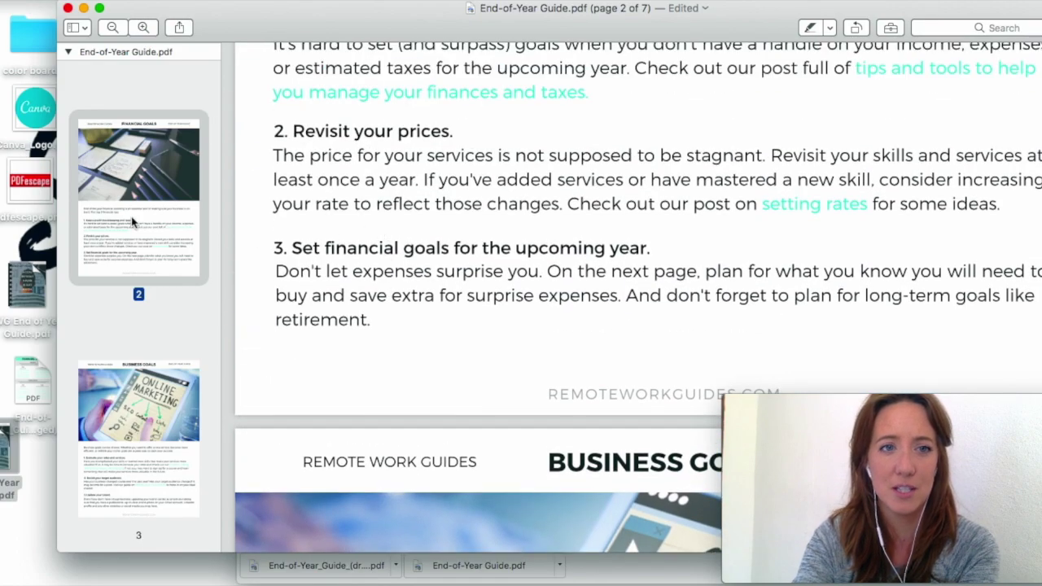
{"action": "scroll", "coordinate": [413, 230], "scroll_direction": "up", "scroll_amount": 8}
{"action": "scroll", "coordinate": [413, 230], "scroll_direction": "up", "scroll_amount": 3}
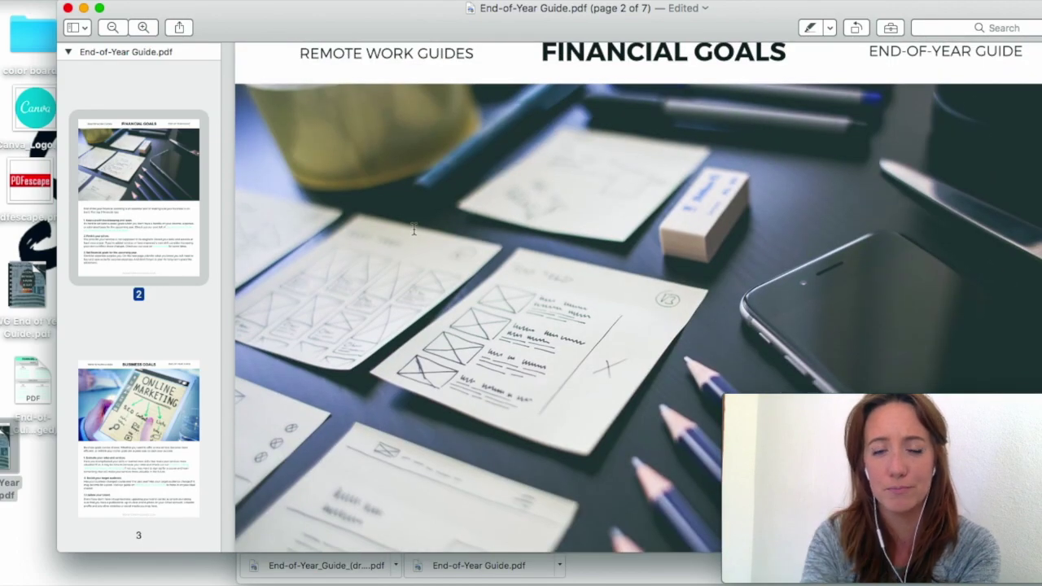
{"action": "scroll", "coordinate": [414, 230], "scroll_direction": "down", "scroll_amount": 5}
{"action": "scroll", "coordinate": [414, 230], "scroll_direction": "down", "scroll_amount": 5}
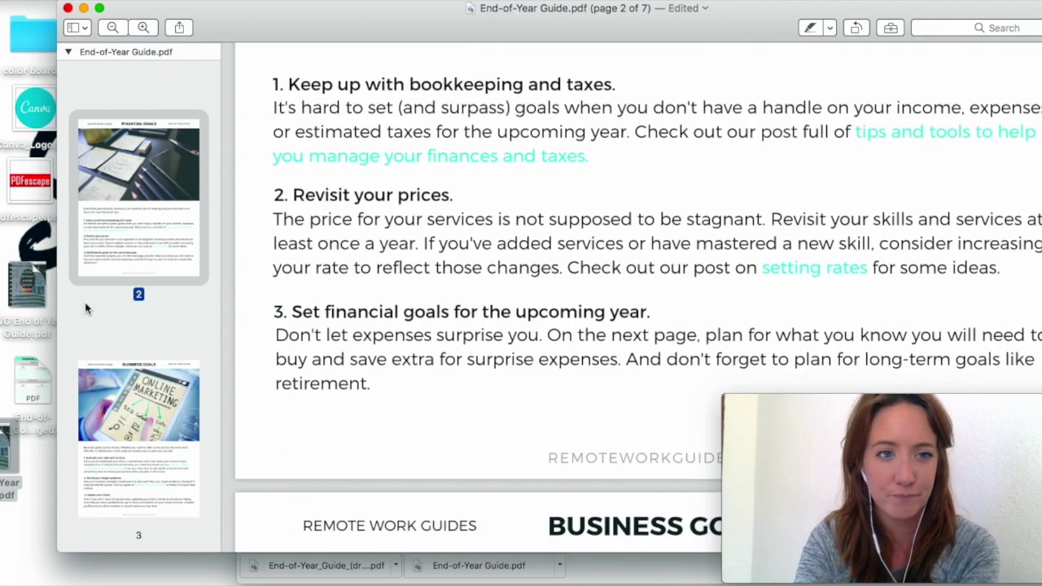
Drag the Financial Goals PDF into the sidebar after page 2 and test its first GOAL field
{"action": "left_click", "coordinate": [24, 370]}
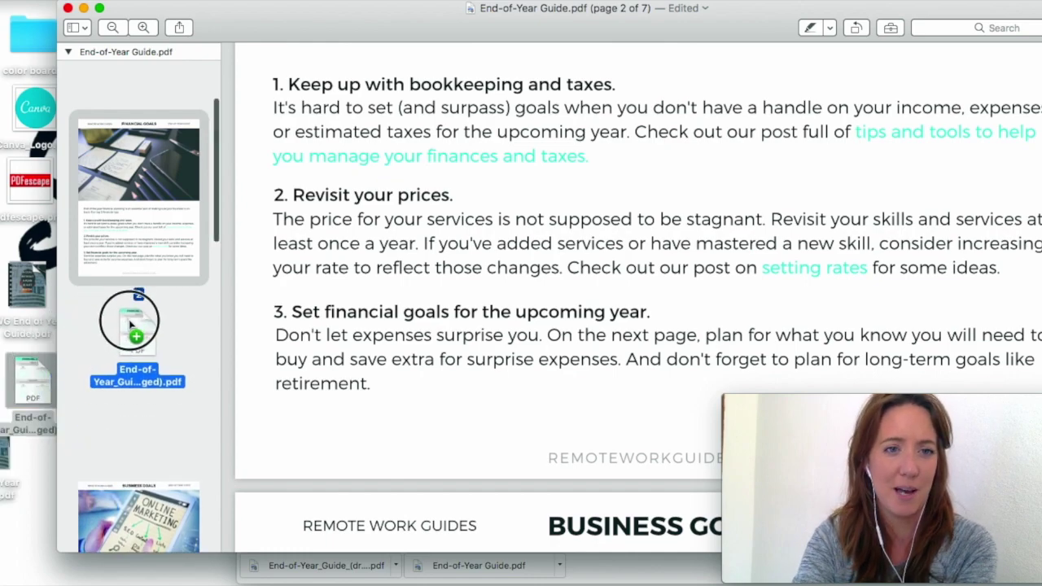
{"action": "left_click_drag", "start_coordinate": [24, 370], "coordinate": [131, 326]}
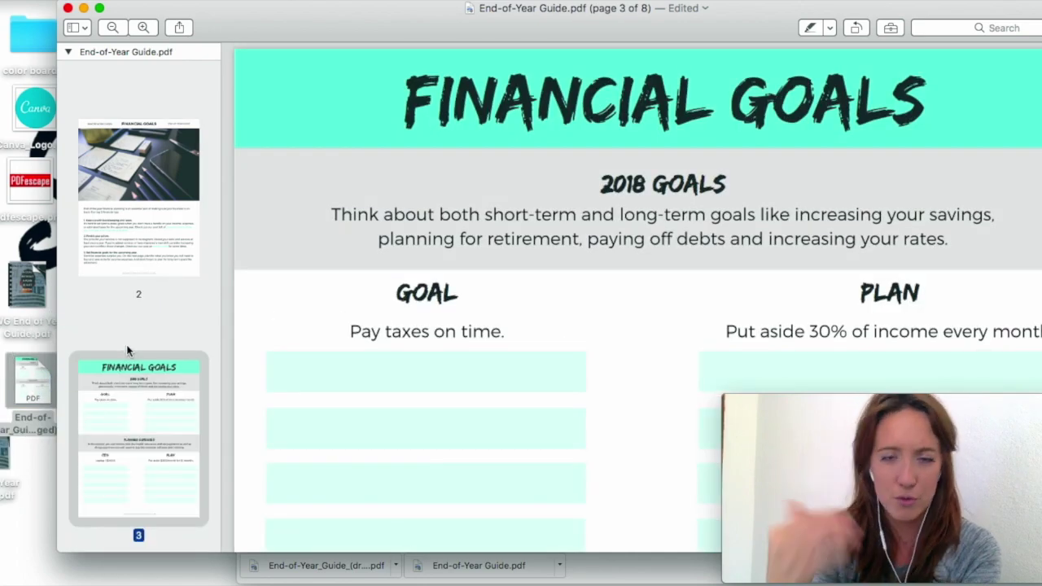
{"action": "scroll", "coordinate": [308, 331], "scroll_direction": "down", "scroll_amount": 3}
{"action": "left_click", "coordinate": [311, 282]}
{"action": "left_click", "coordinate": [338, 331]}
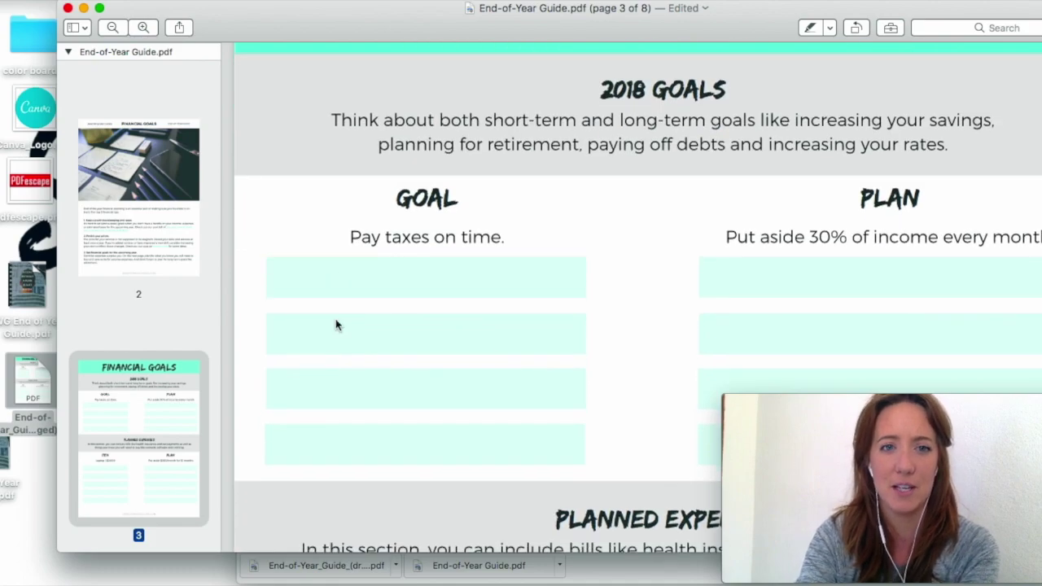
Remove the inserted Financial Goals page from the guide
{"action": "left_click", "coordinate": [37, 382]}
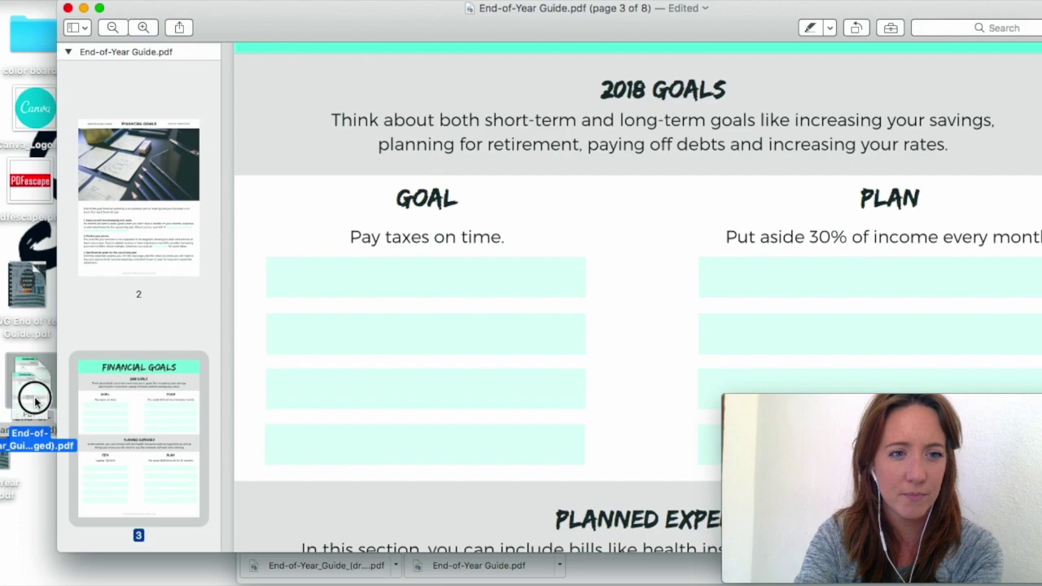
{"action": "left_click", "coordinate": [139, 413]}
{"action": "key", "text": "Delete"}
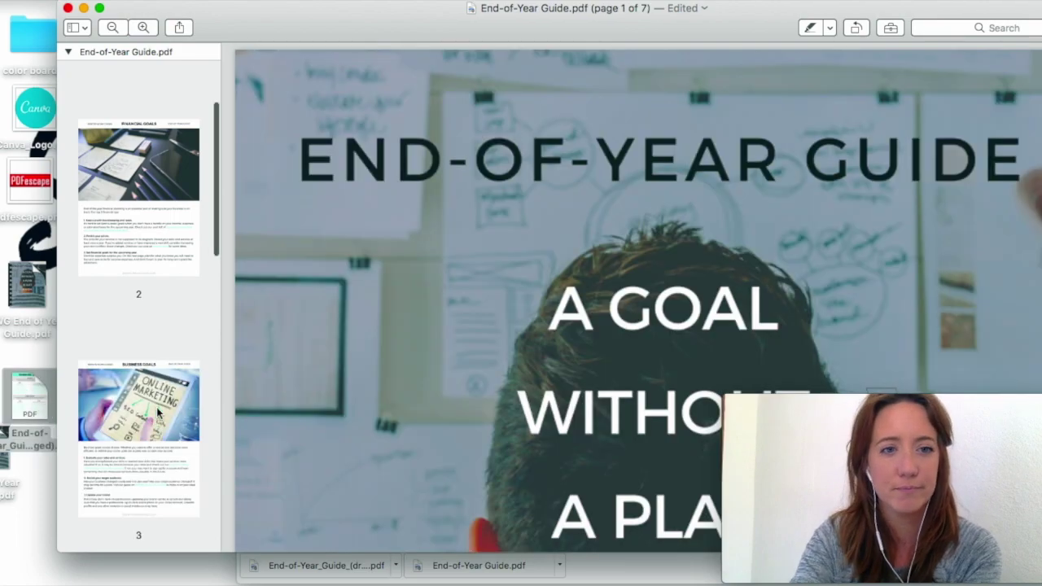
Re-insert the Financial Goals page as page 3 and select its first GOAL field
{"action": "left_click_drag", "start_coordinate": [548, 30], "coordinate": [611, 30]}
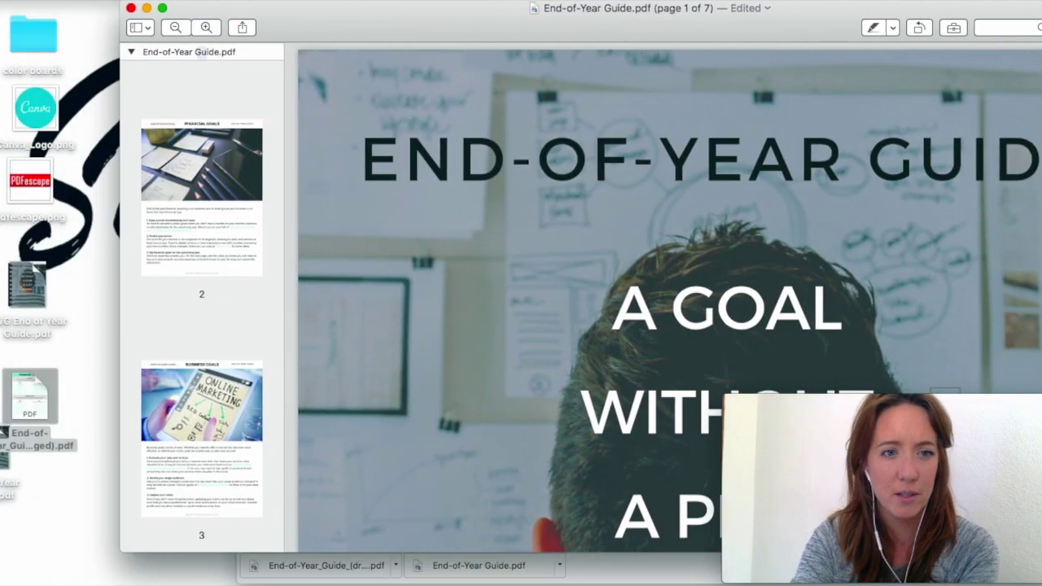
{"action": "double_click", "coordinate": [29, 389]}
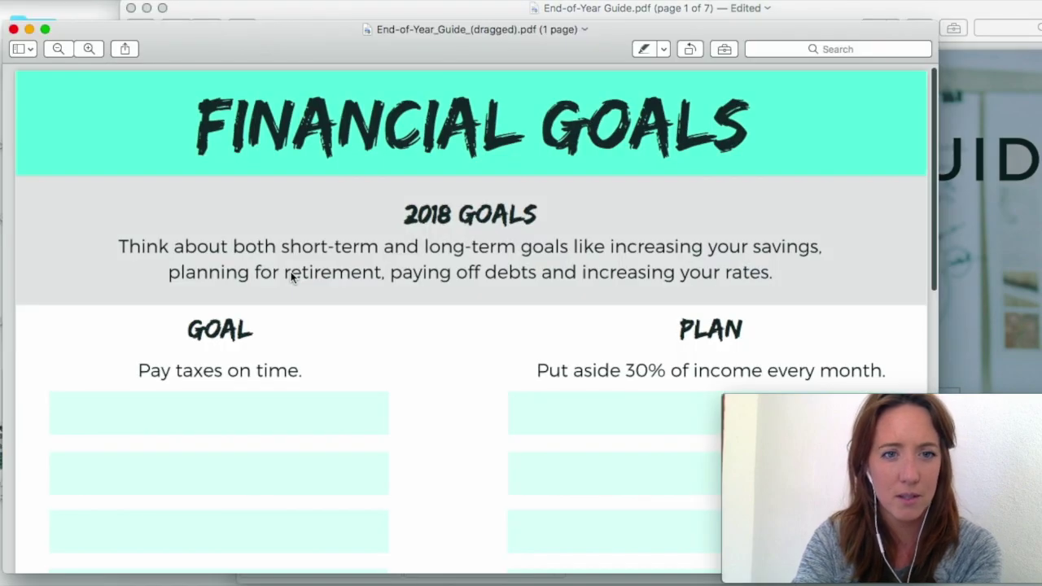
{"action": "left_click", "coordinate": [13, 30]}
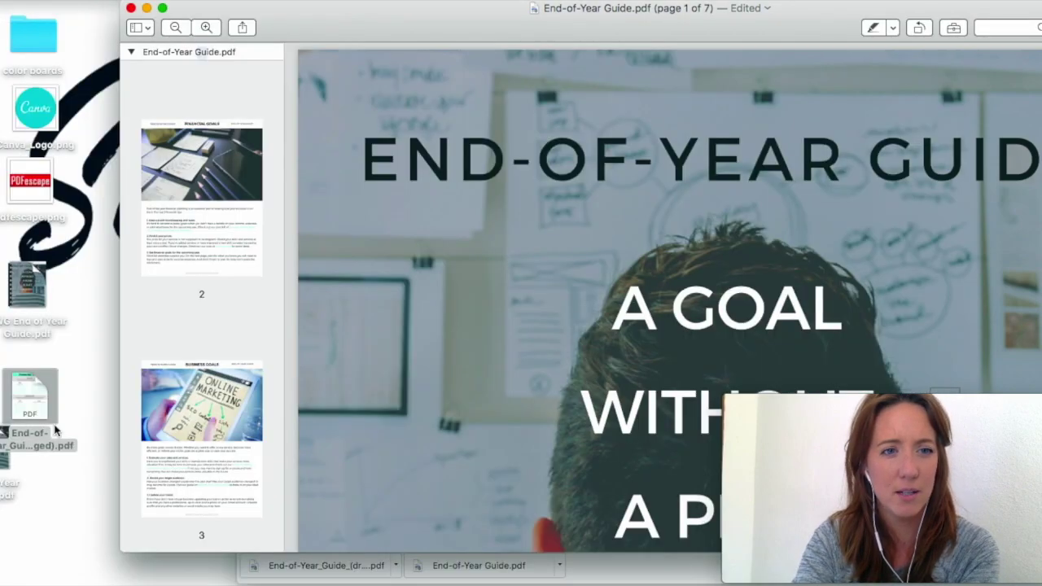
{"action": "left_click_drag", "start_coordinate": [14, 398], "coordinate": [205, 326]}
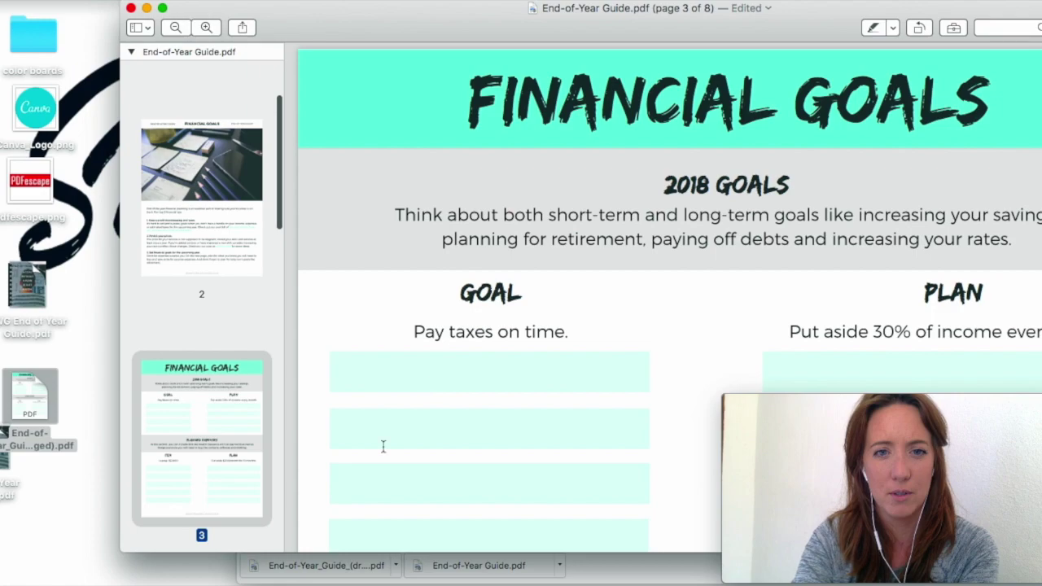
{"action": "scroll", "coordinate": [383, 446], "scroll_direction": "down", "scroll_amount": 1}
{"action": "left_click", "coordinate": [368, 379]}
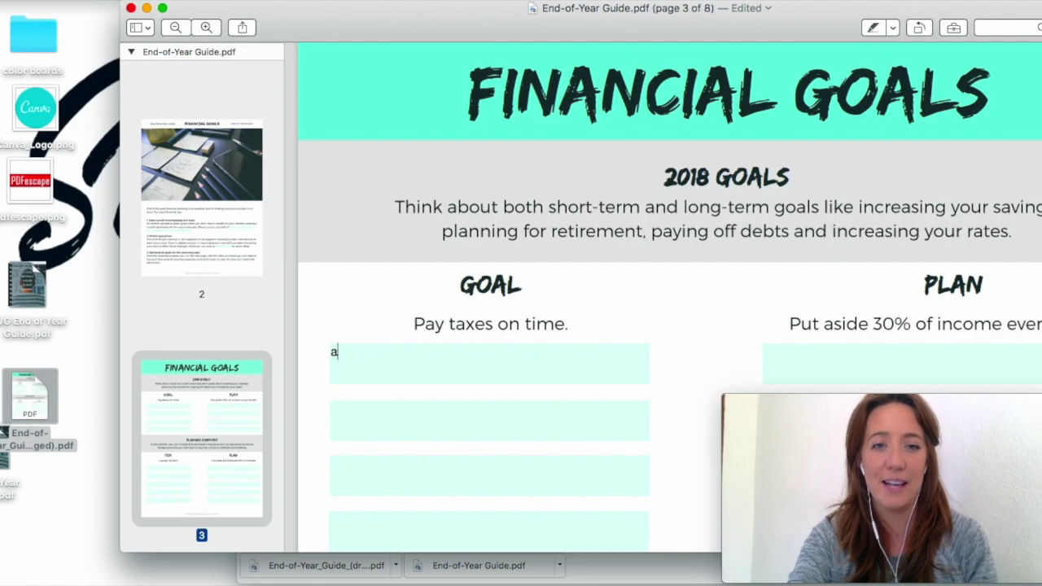
{"action": "scroll", "coordinate": [245, 423], "scroll_direction": "down", "scroll_amount": 5}
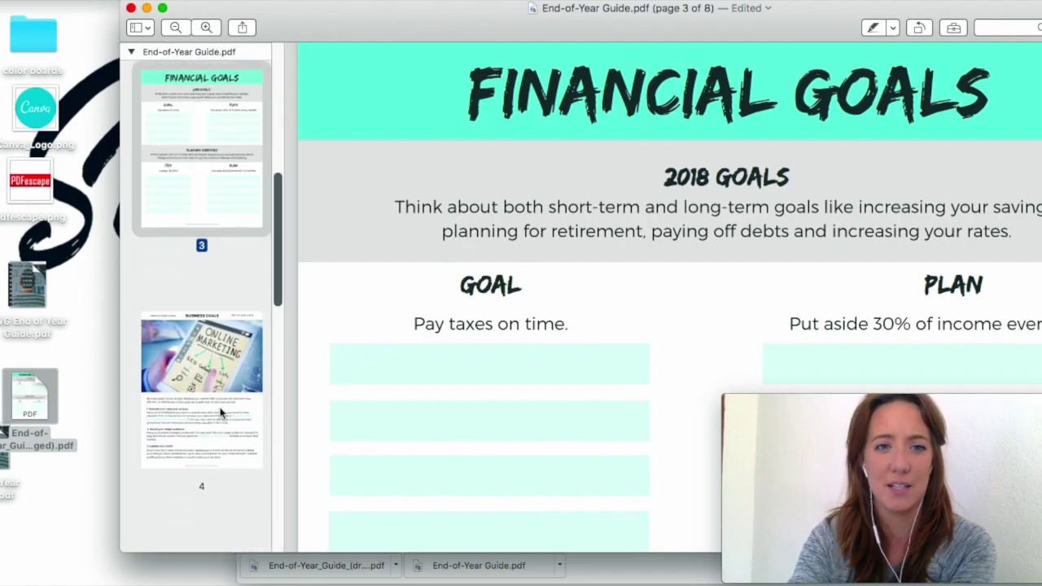
{"action": "scroll", "coordinate": [212, 391], "scroll_direction": "down", "scroll_amount": 5}
Show page 5, Business Goals, with its GOAL and PLAN boxes
{"action": "left_click", "coordinate": [201, 375]}
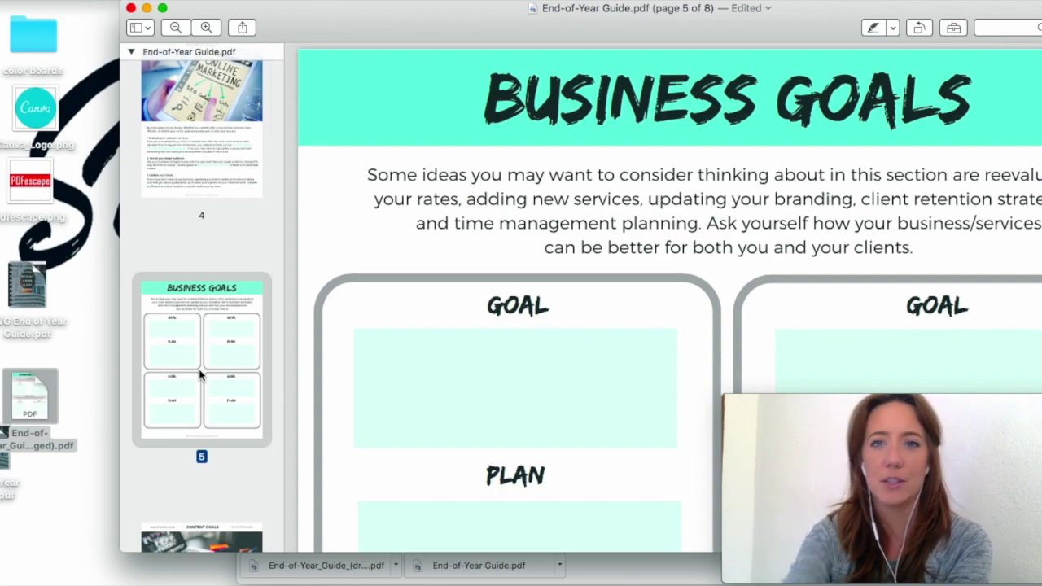
{"action": "scroll", "coordinate": [210, 379], "scroll_direction": "down", "scroll_amount": 4}
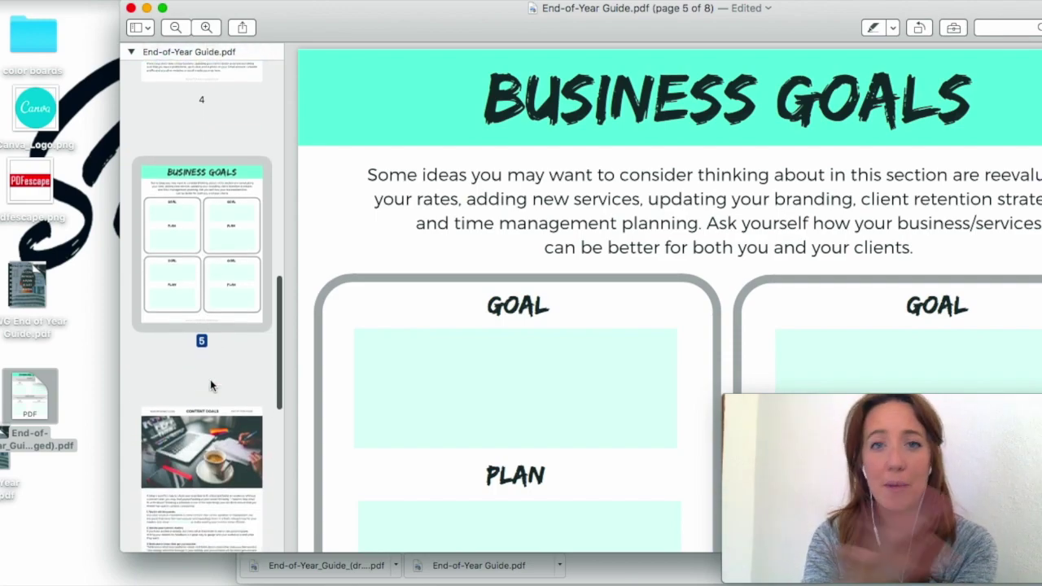